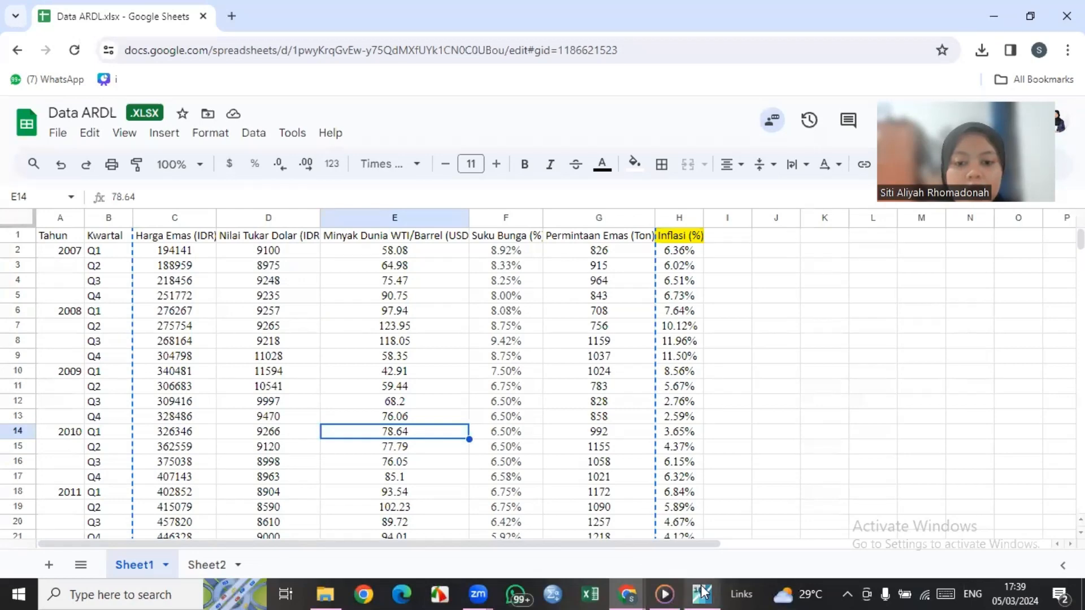
Switch to EViews and create a dated, regular-frequency workfile with quarterly frequency from 2007 to 2017
mouse_move(702, 593)
click(728, 523)
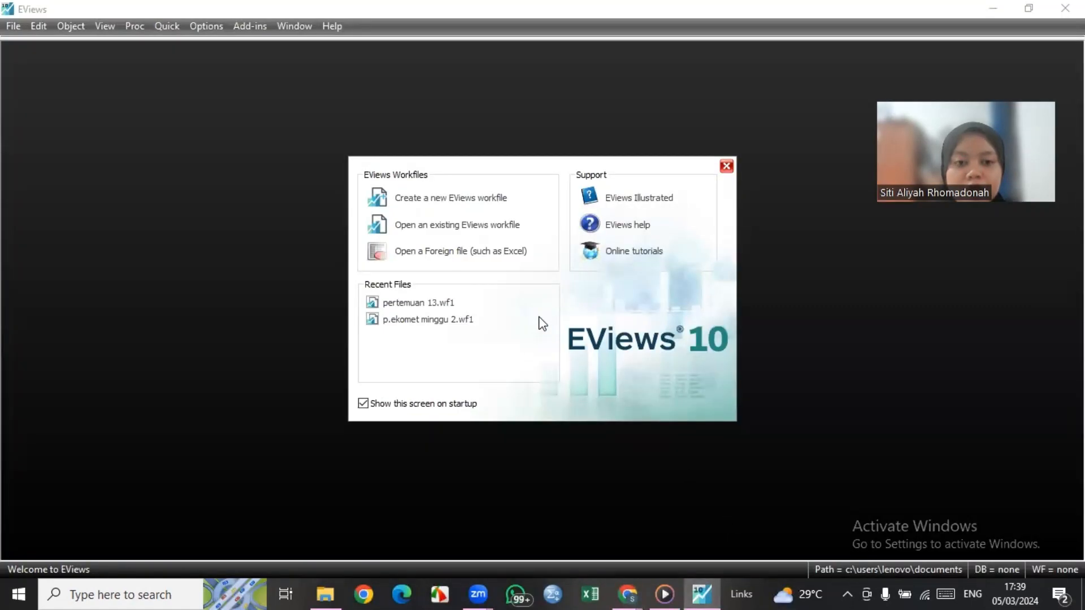
click(435, 199)
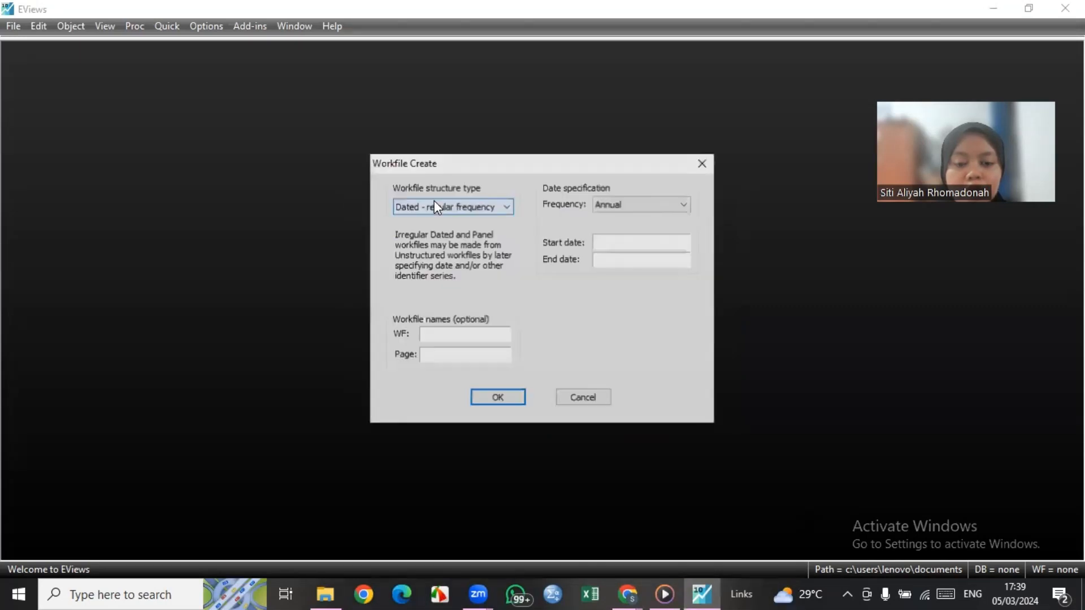
click(626, 208)
click(626, 207)
click(626, 208)
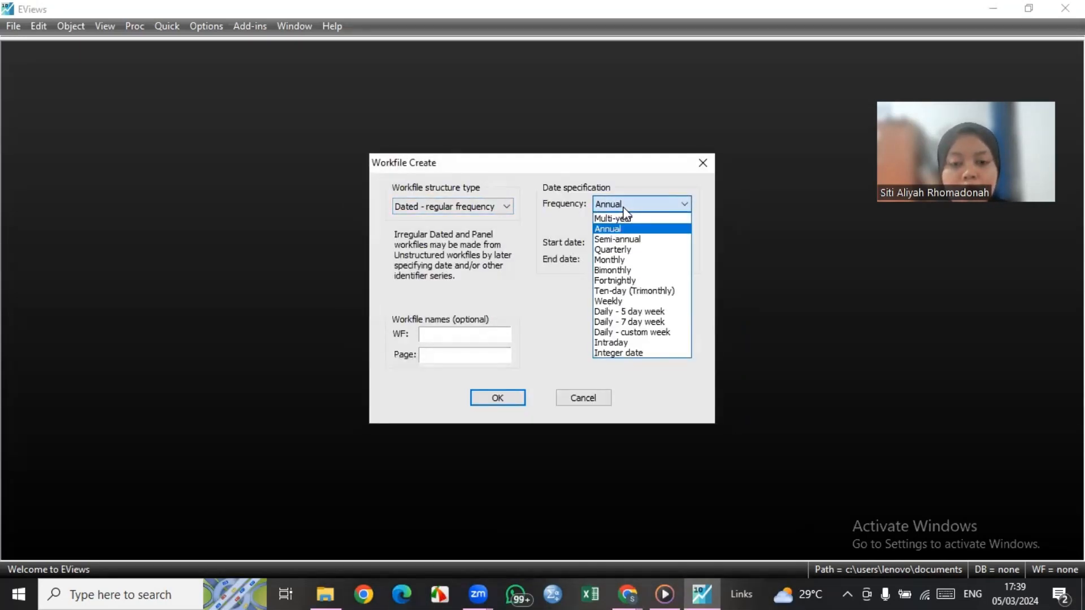
click(624, 250)
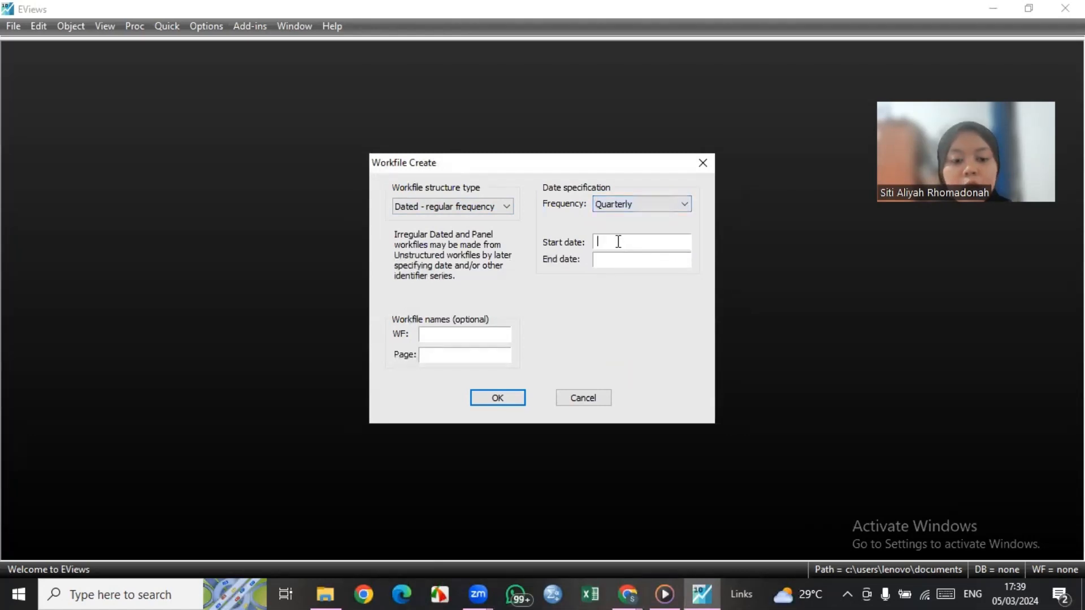
text(290)
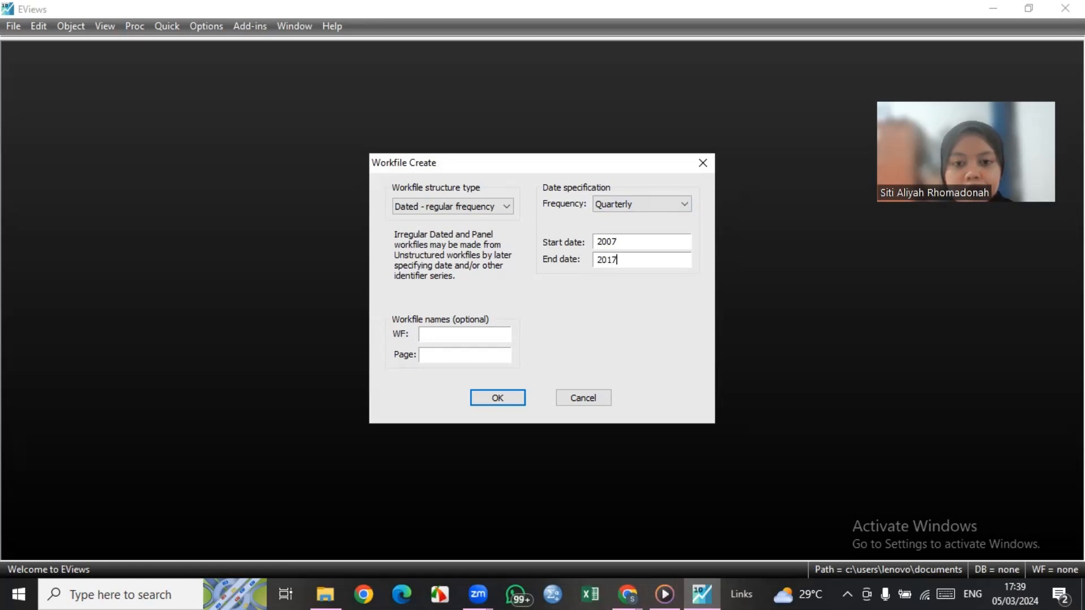
click(492, 398)
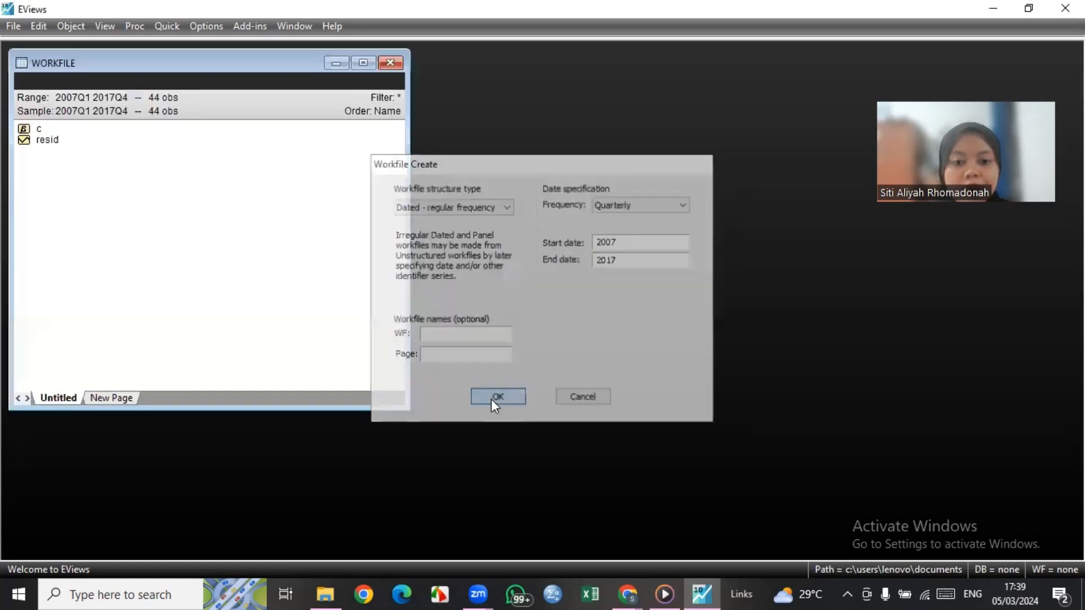
Create an empty series group, and copy the range C1:G45 from Sheet1 of the Data ARDL spreadsheet in Google Sheets
click(170, 26)
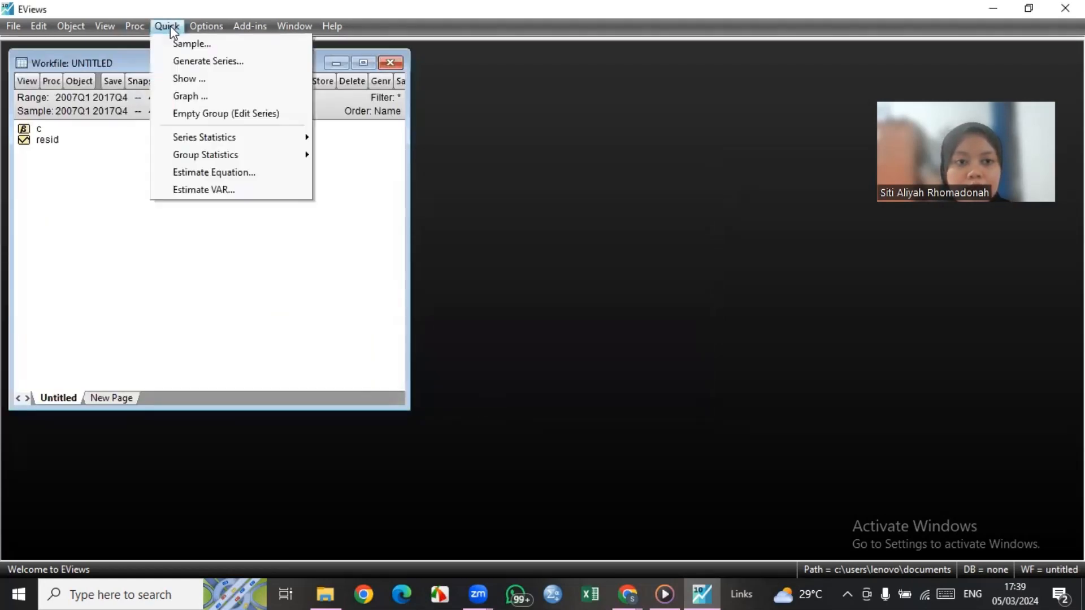
click(239, 115)
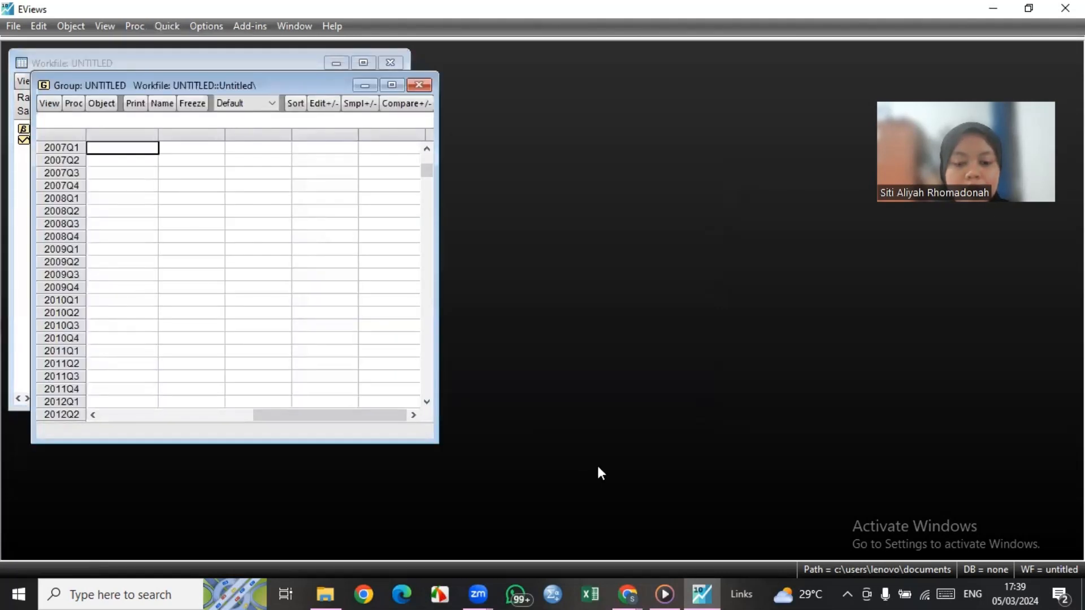
mouse_move(627, 595)
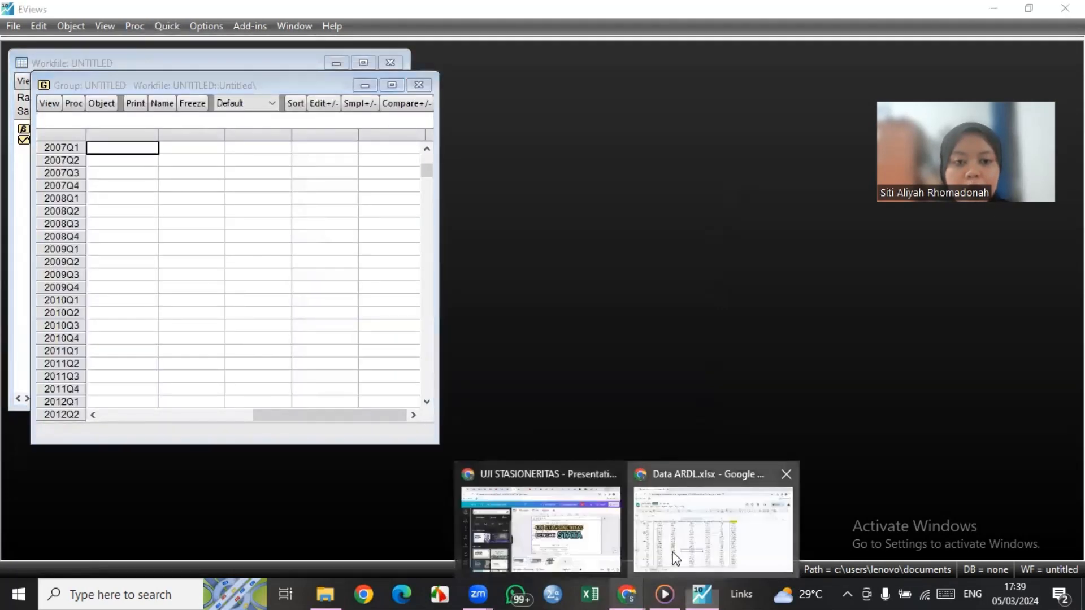
click(667, 557)
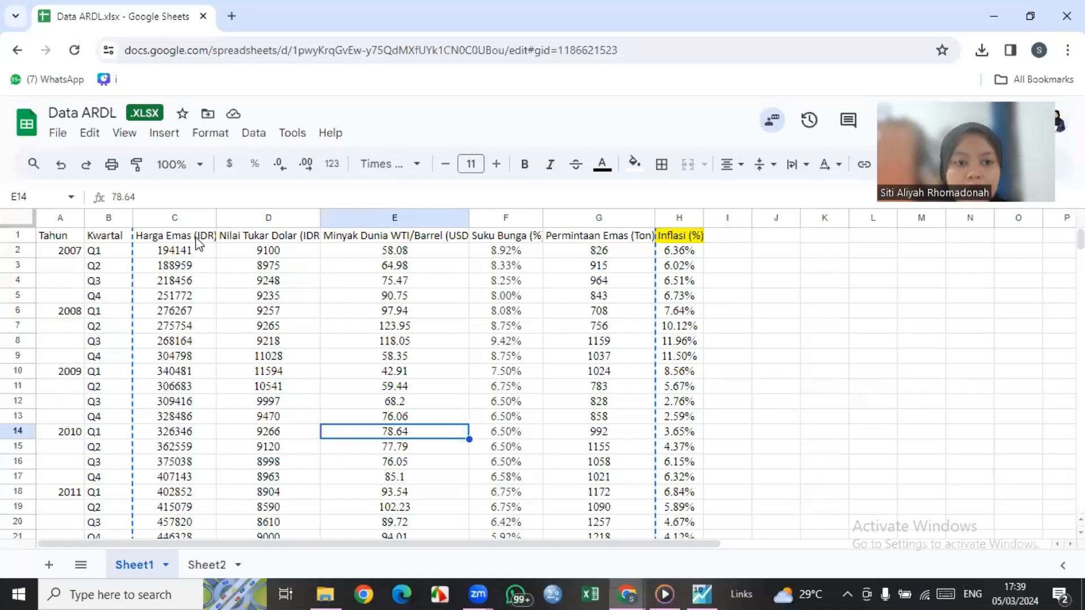
drag(198, 243, 602, 356)
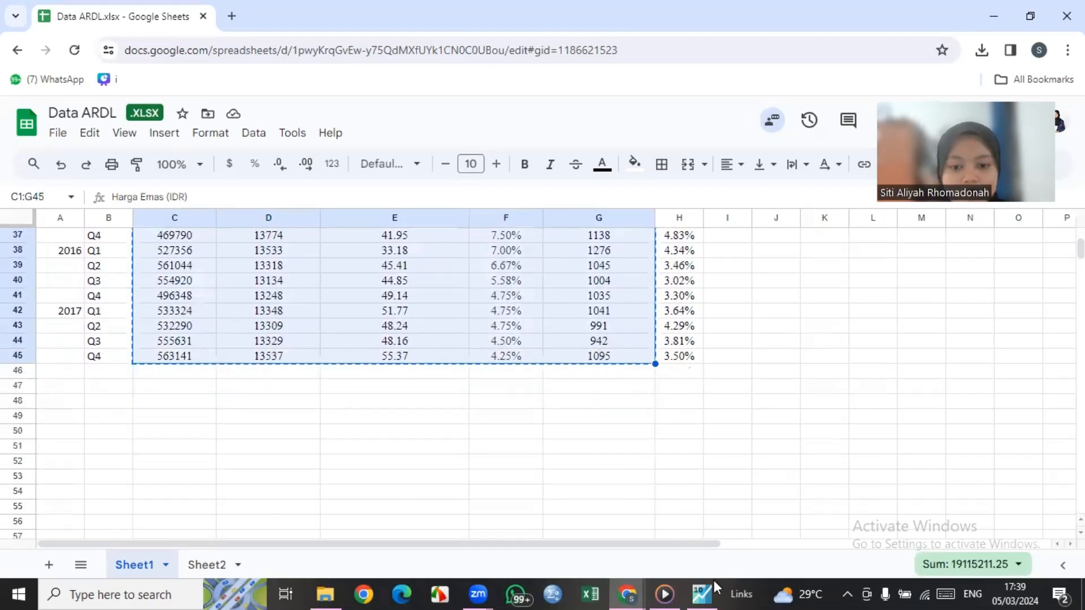
Back in EViews, paste the copied data into the group from the name row above 2007Q1, and place the group window beside the workfile
click(701, 594)
scroll(171, 213, up, 1)
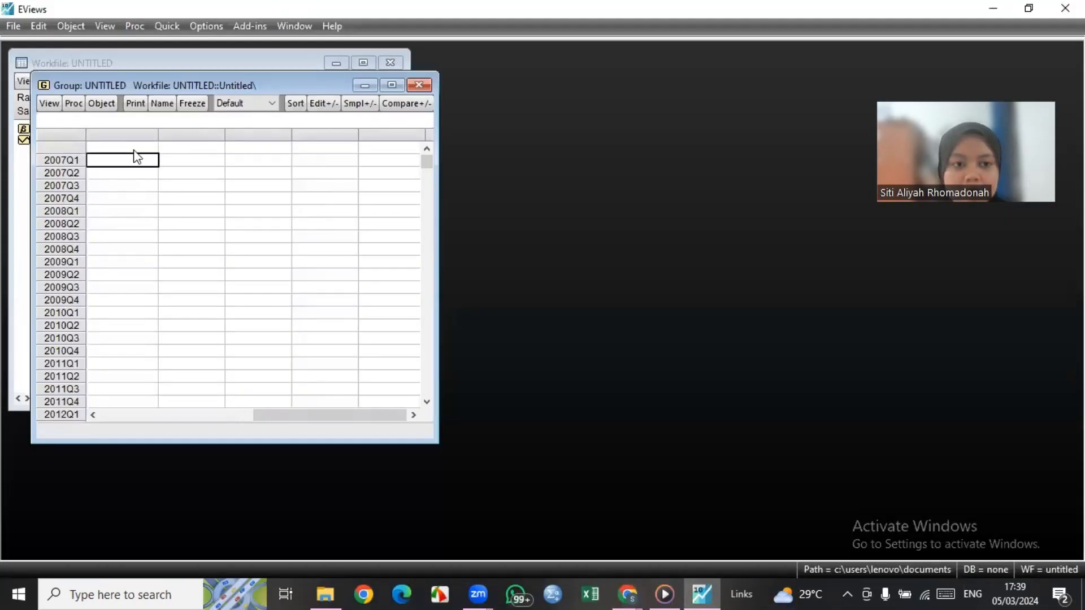
click(135, 151)
key(ctrl+v)
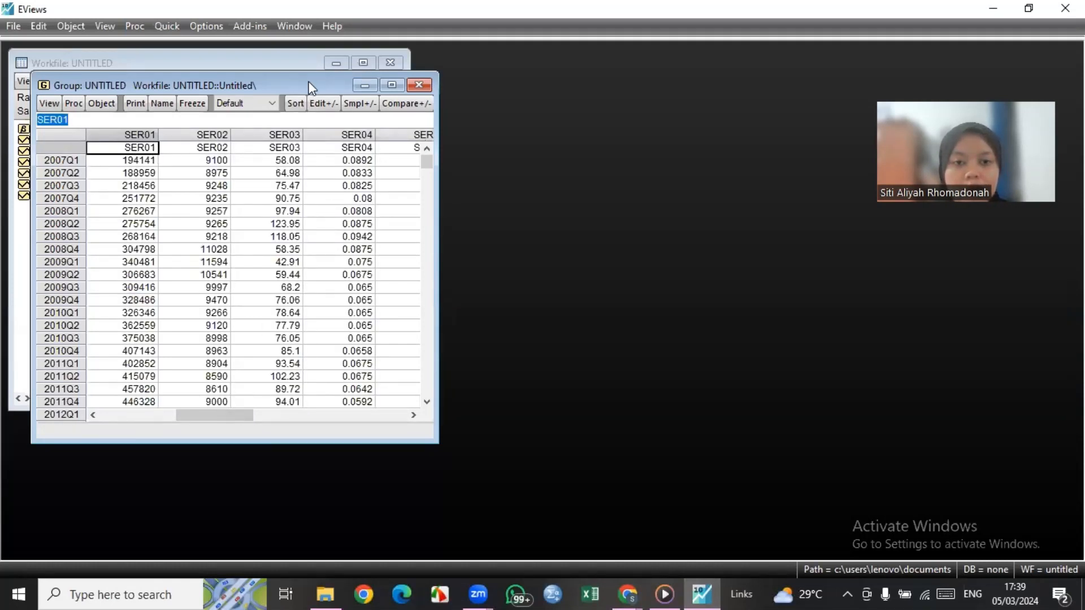
drag(310, 87, 690, 89)
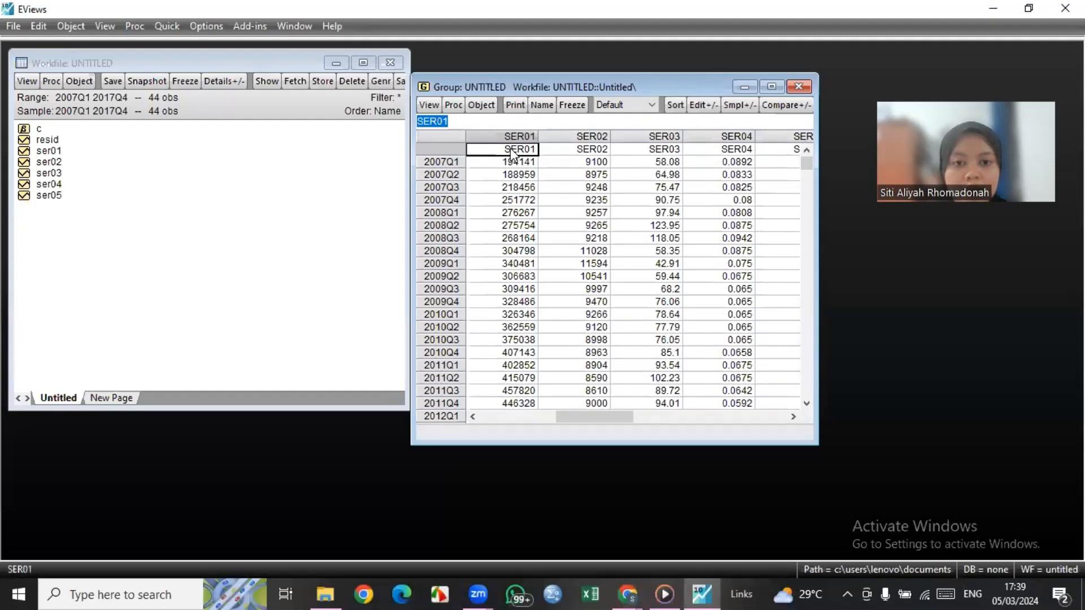
Rename the series SER01 as HARGAEMAS and SER02 as NILAITUKAR in the group
text(HAR)
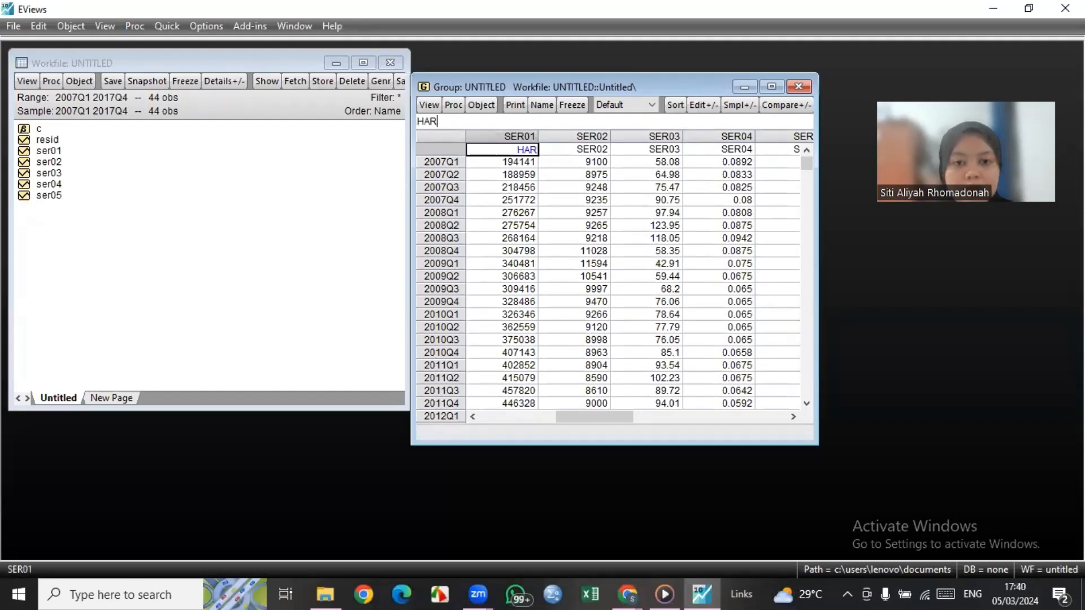
text(GAEMAS)
key(Return)
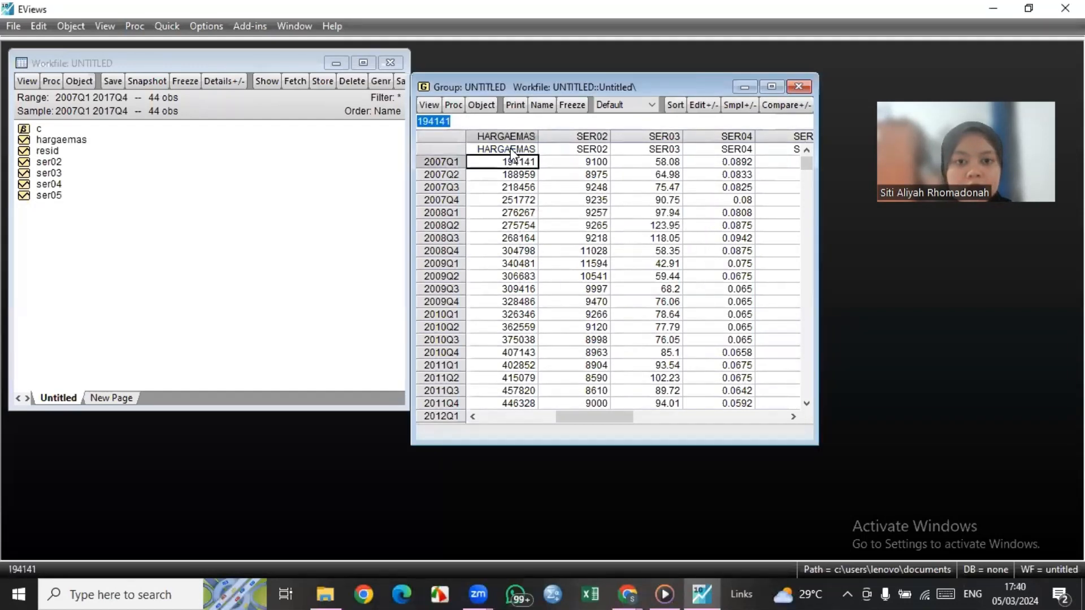
click(560, 149)
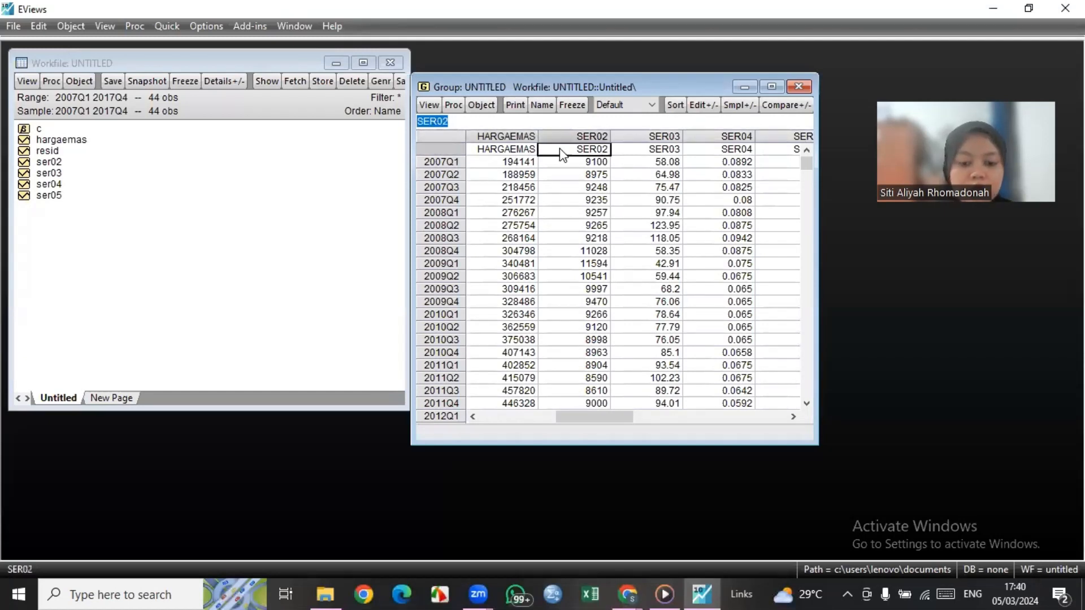
text(NILAI)
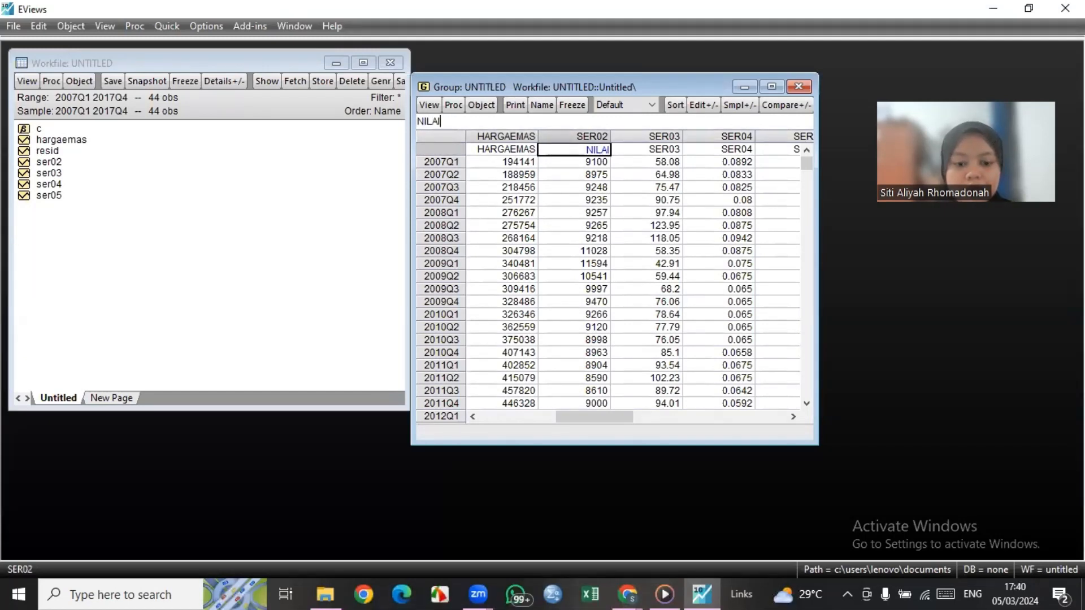
text(TUKAR)
key(Return)
key(Return)
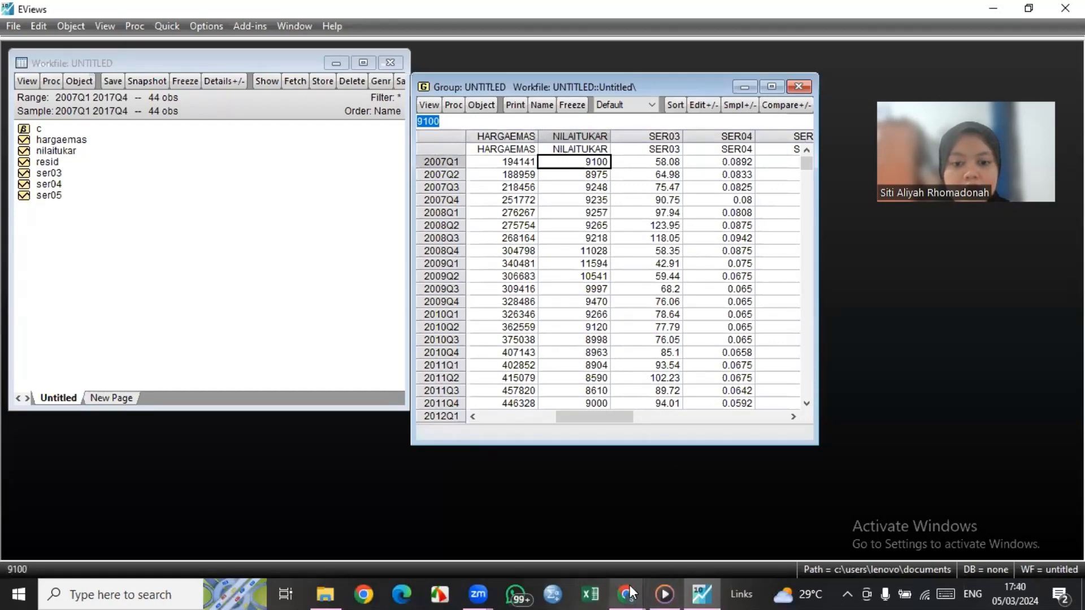
Check the column headers in the Data ARDL spreadsheet, and rename the series SER03 as MINYAKDUNIA in EViews
mouse_move(627, 593)
click(662, 494)
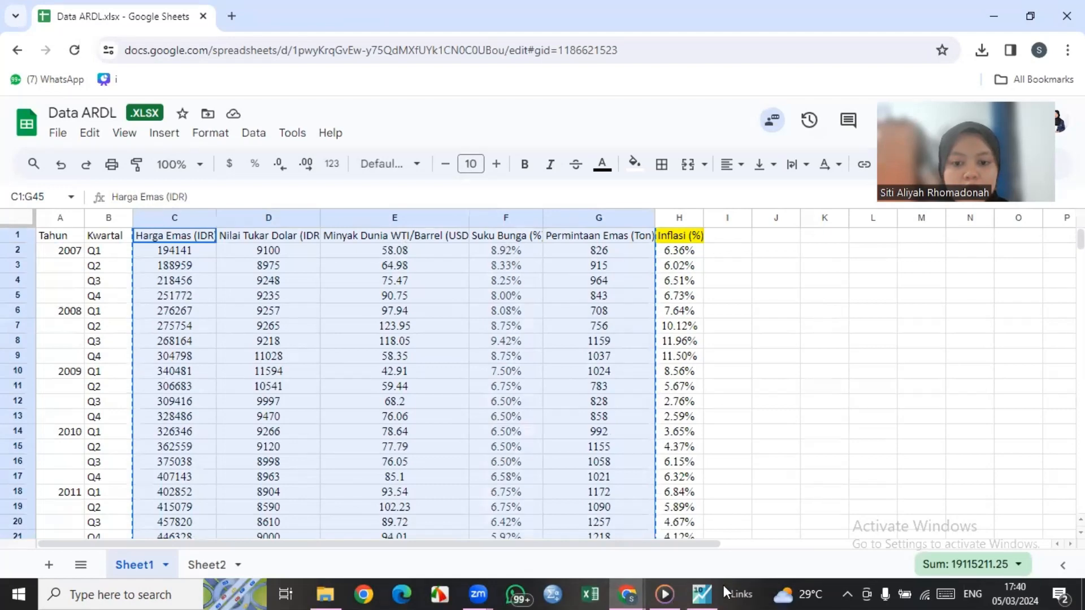
mouse_move(702, 594)
click(697, 483)
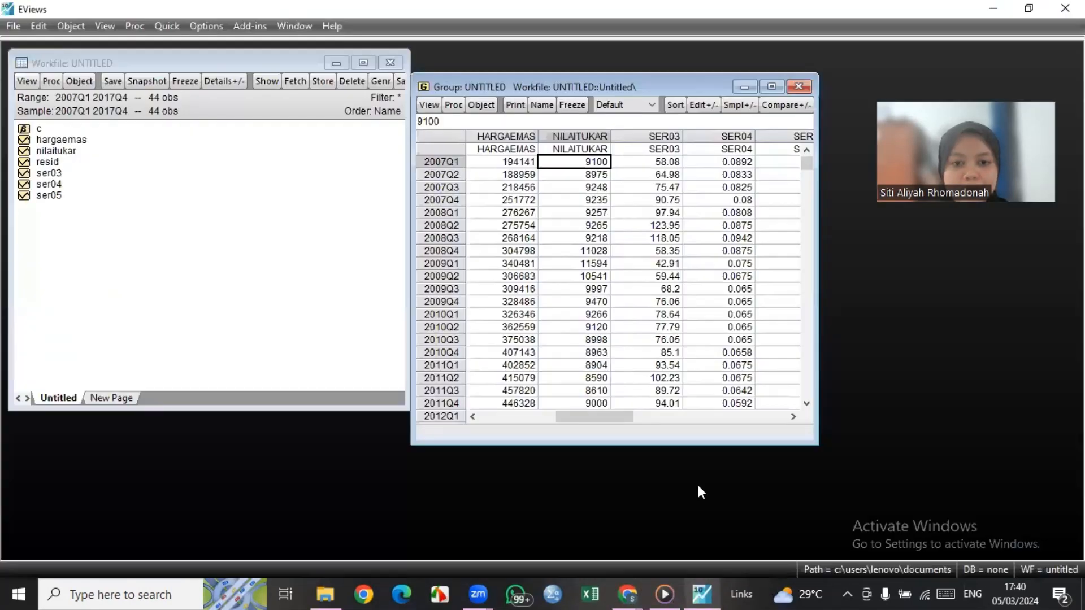
click(660, 149)
text(MINYAKDU)
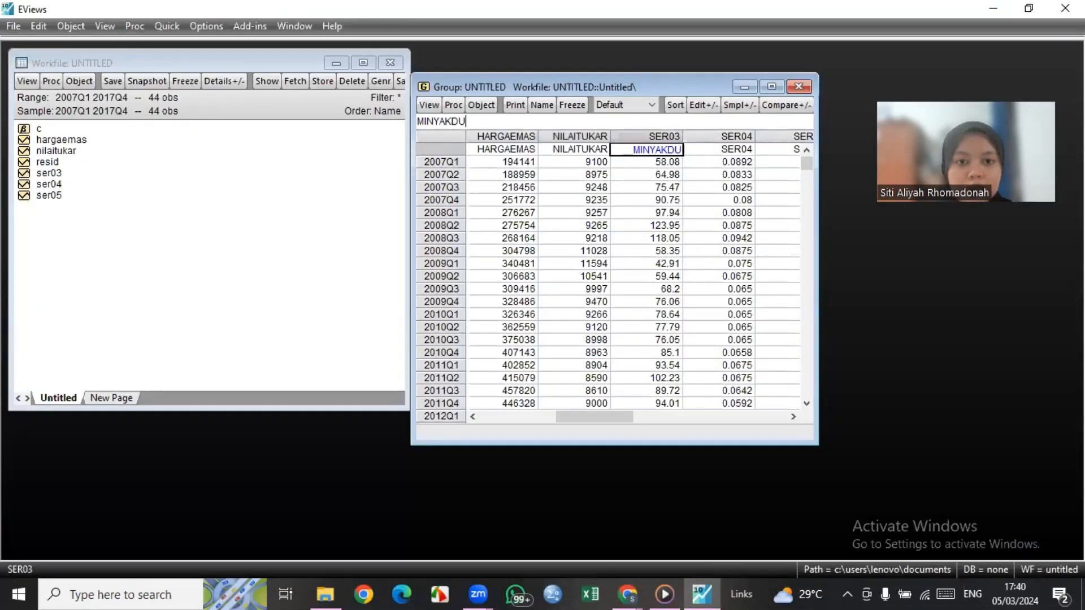
text(NIA)
key(Return)
key(Return)
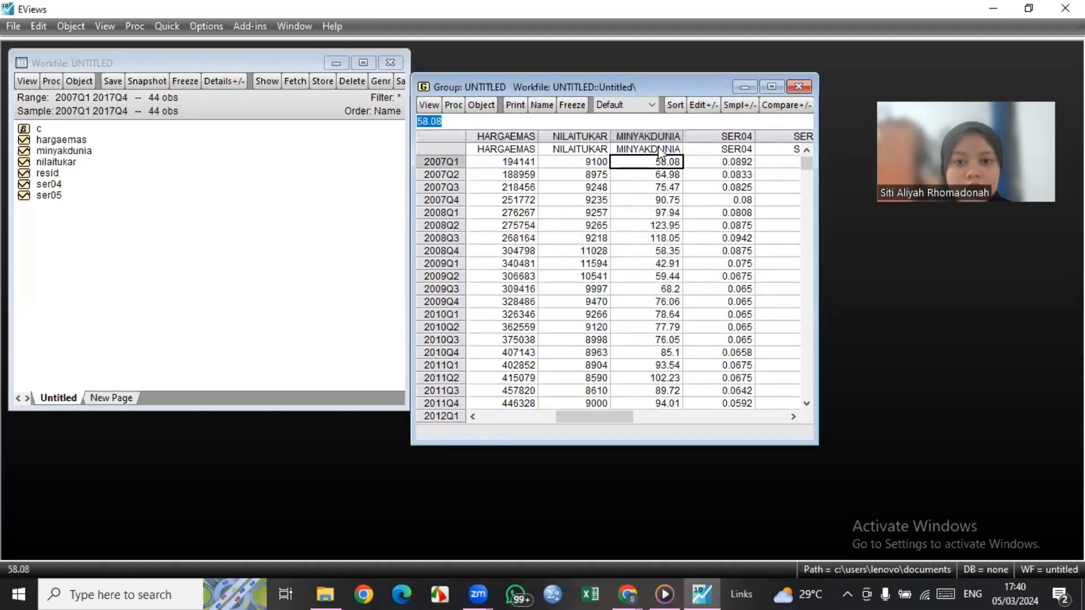
Rename the series SER04 as SUKUBUNGA in the group
click(713, 149)
text(SUKUBUNGA)
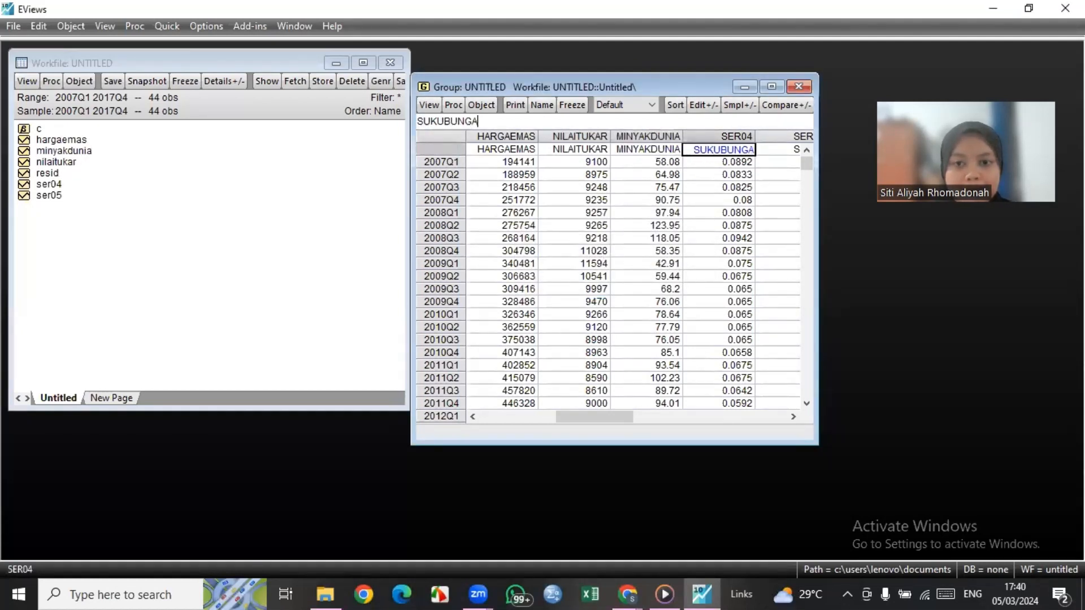
key(Return)
key(Return)
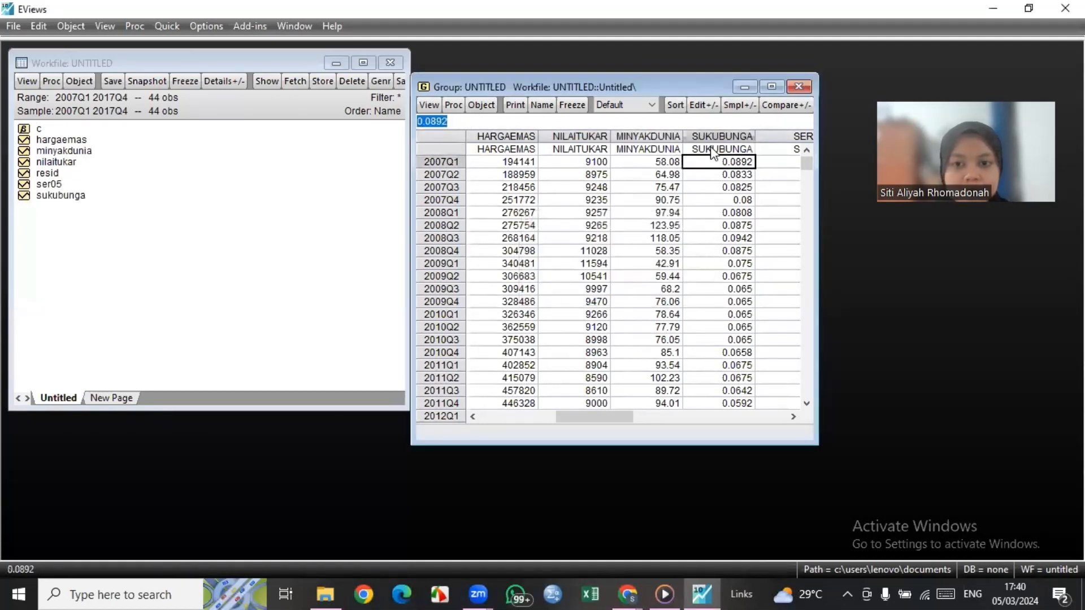
click(773, 149)
text(OPER)
key(Return)
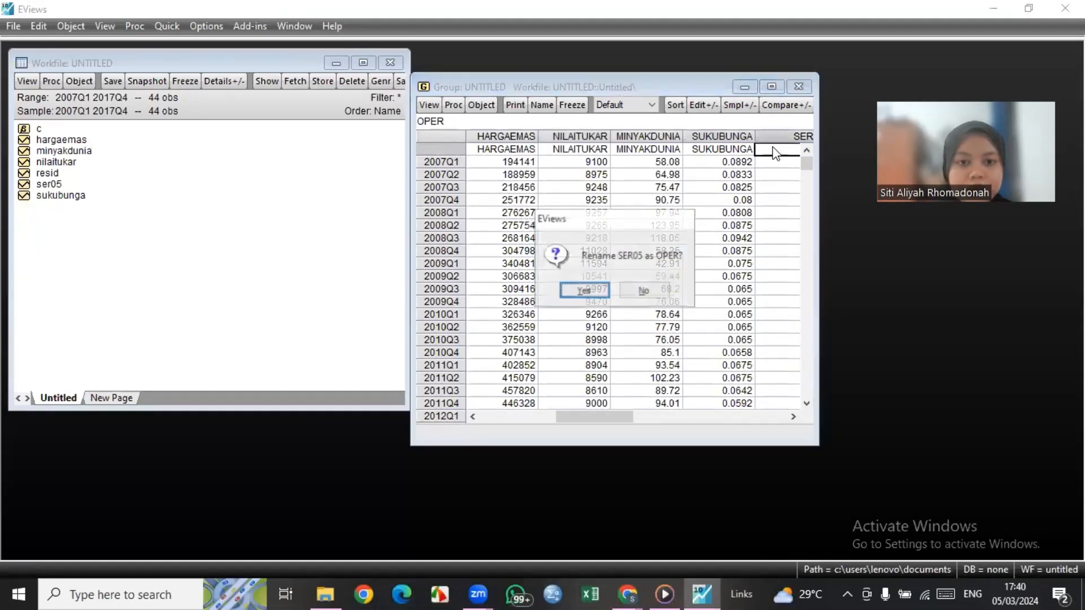
click(645, 290)
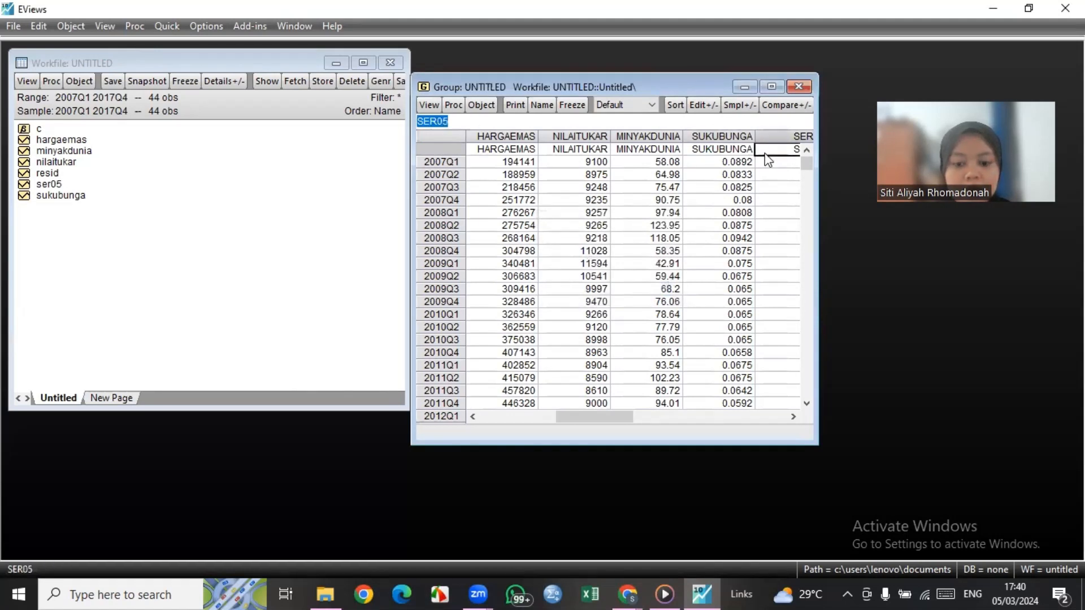
Rename the series SER05 as PERMINTAANEMAS, and move the group window clear of the workfile window
text(OP)
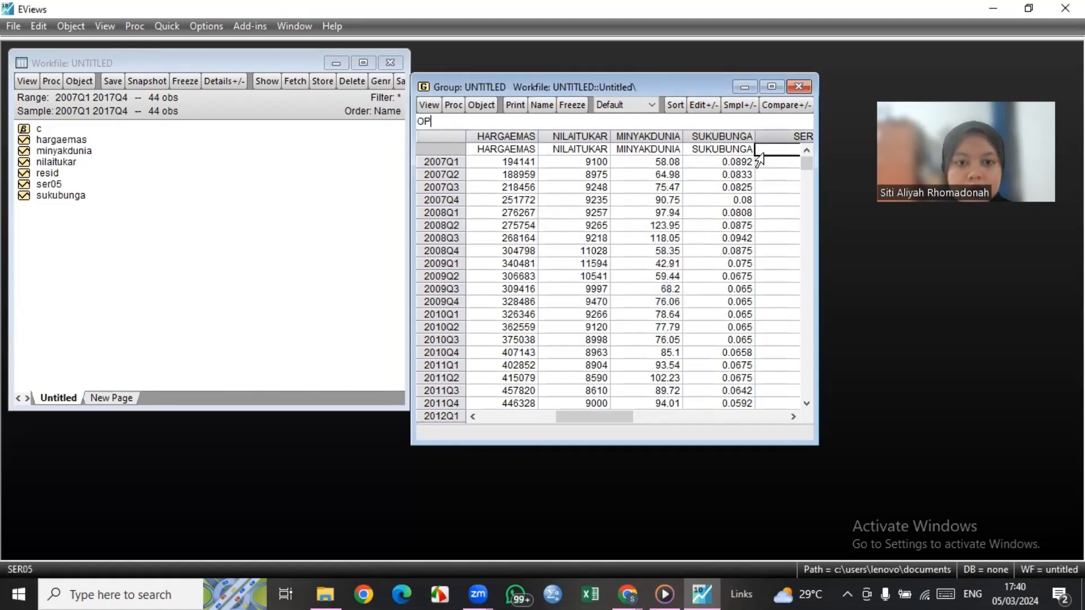
click(424, 122)
key(BackSpace)
text(ERMINTAAN)
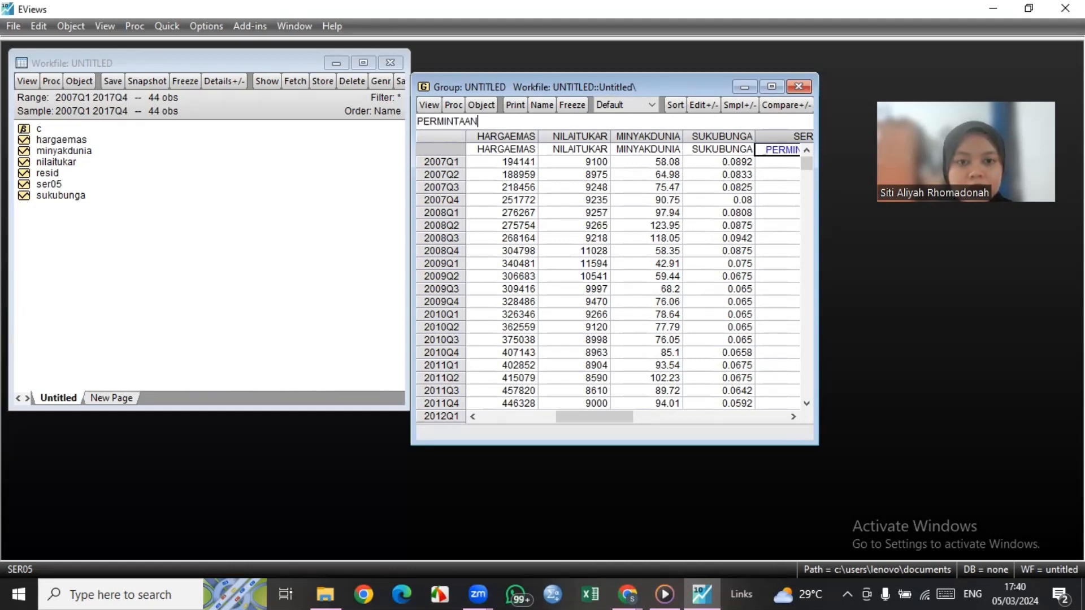
text(EMAS)
key(Return)
key(Return)
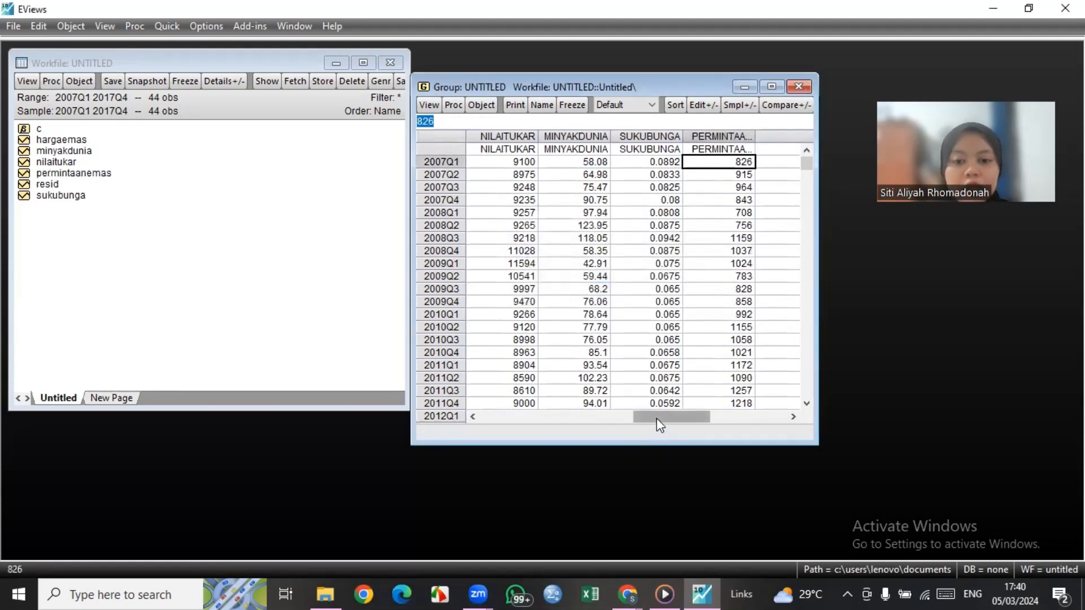
drag(657, 420, 469, 426)
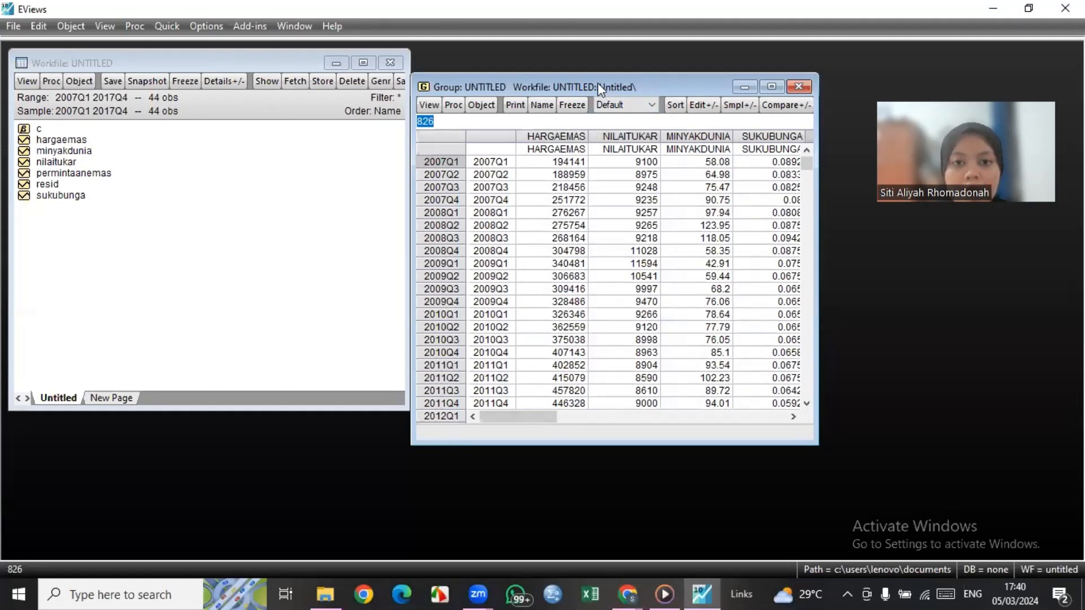
drag(590, 85, 614, 66)
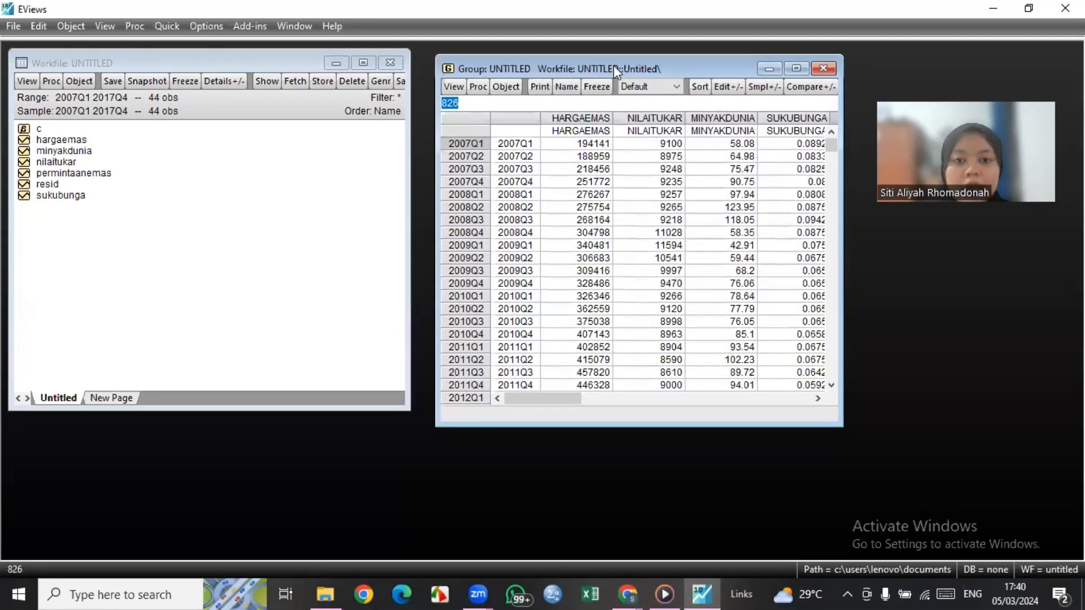
Run an Augmented Dickey-Fuller unit root test on the HARGAEMAS series at level with intercept
click(75, 142)
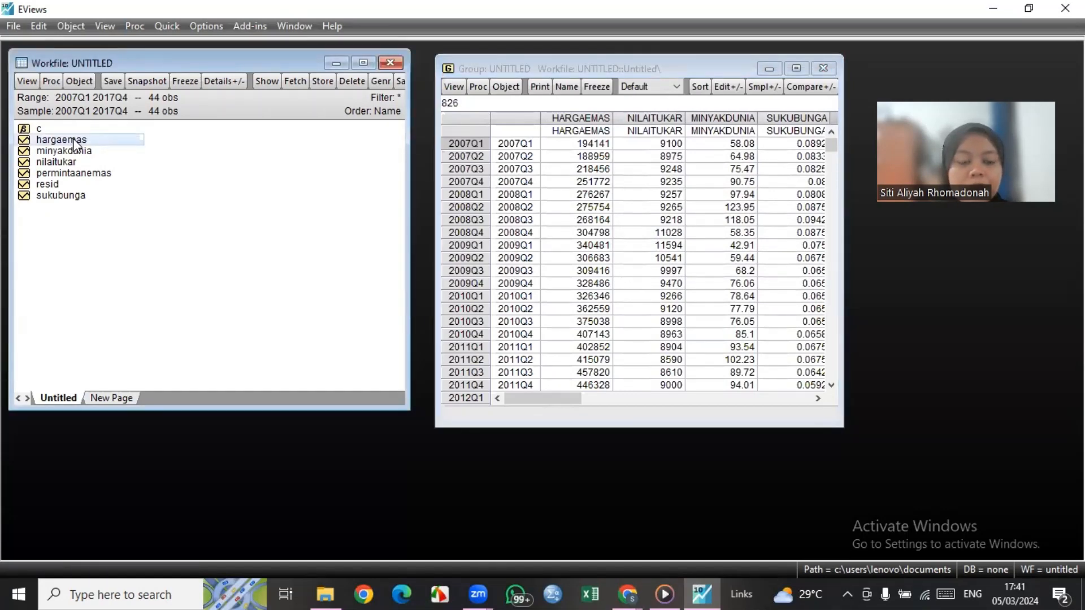
double_click(78, 142)
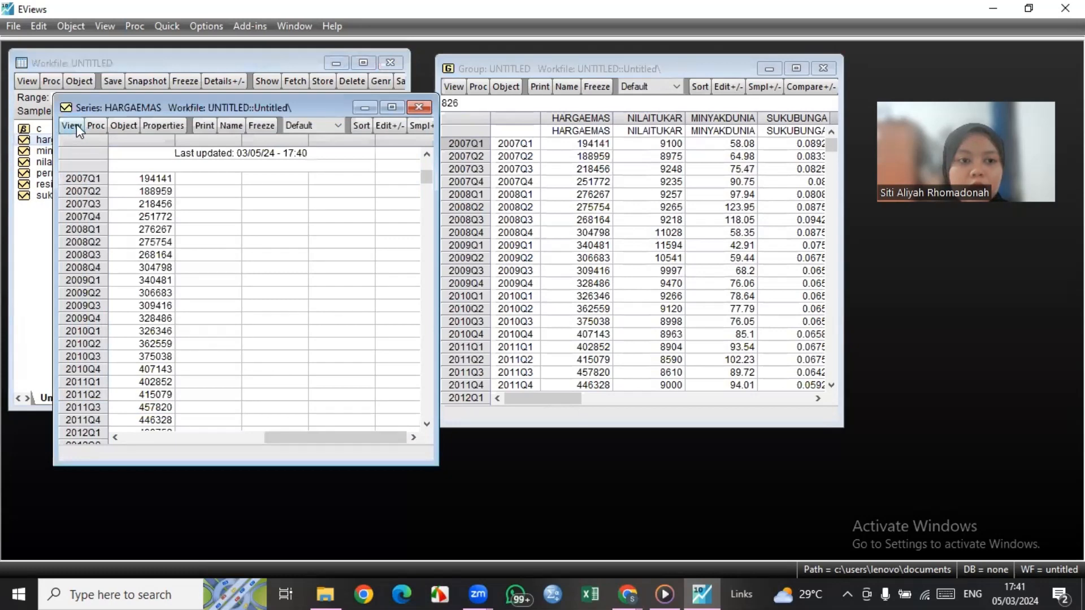
click(76, 123)
click(114, 259)
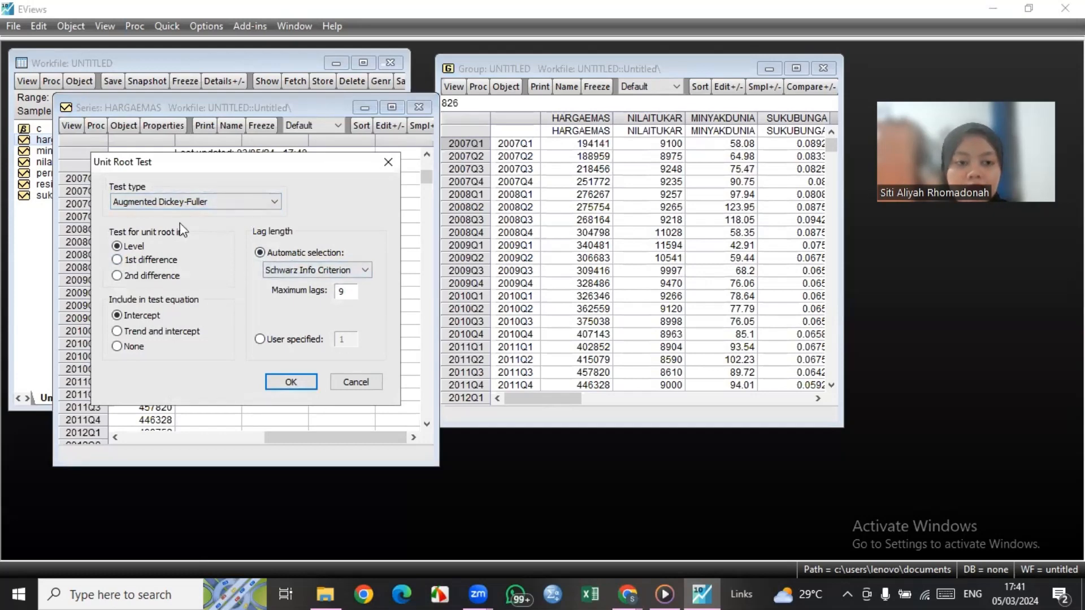
click(304, 382)
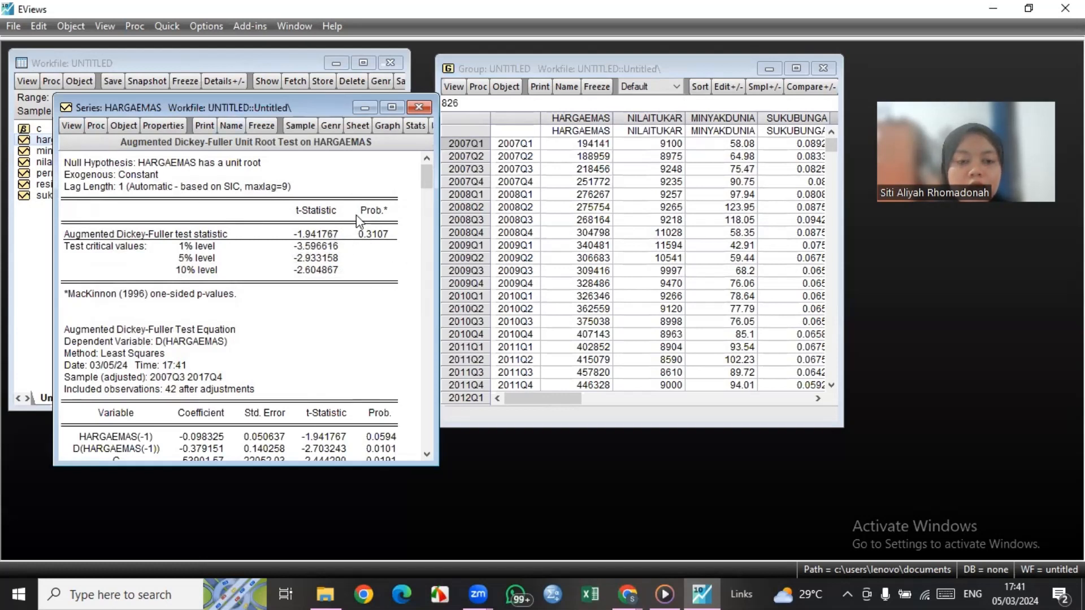
Rerun the Augmented Dickey-Fuller test on HARGAEMAS in 1st difference with intercept, and close the series window
click(81, 124)
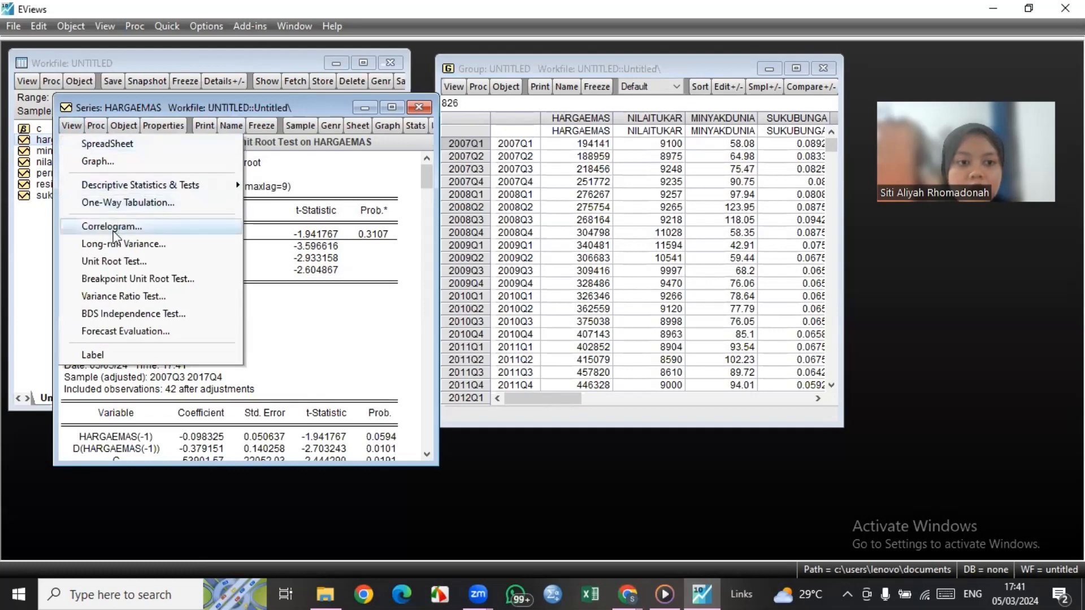
click(115, 261)
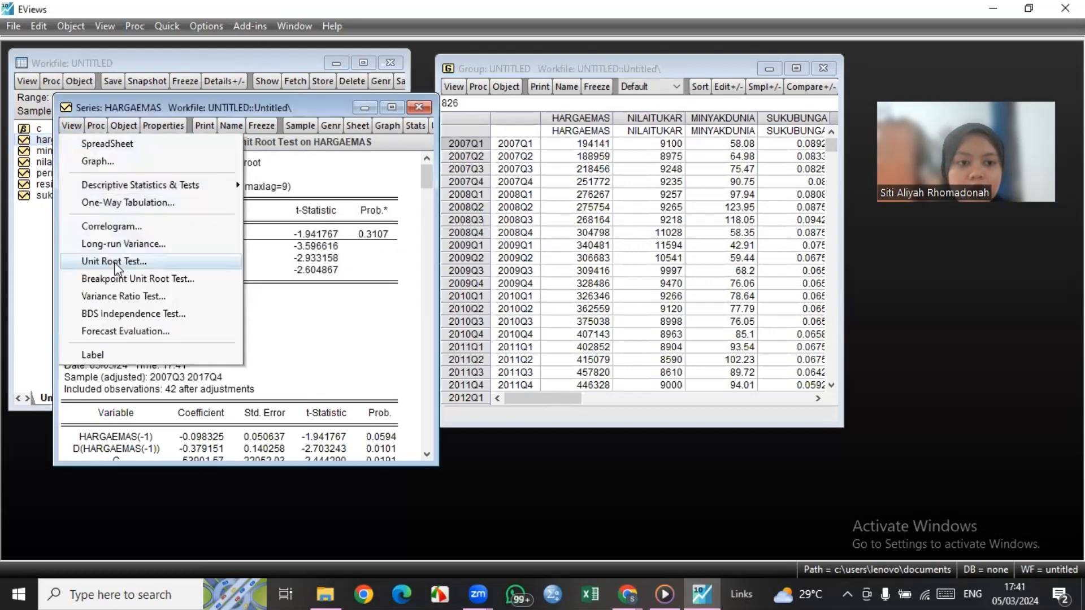
click(114, 262)
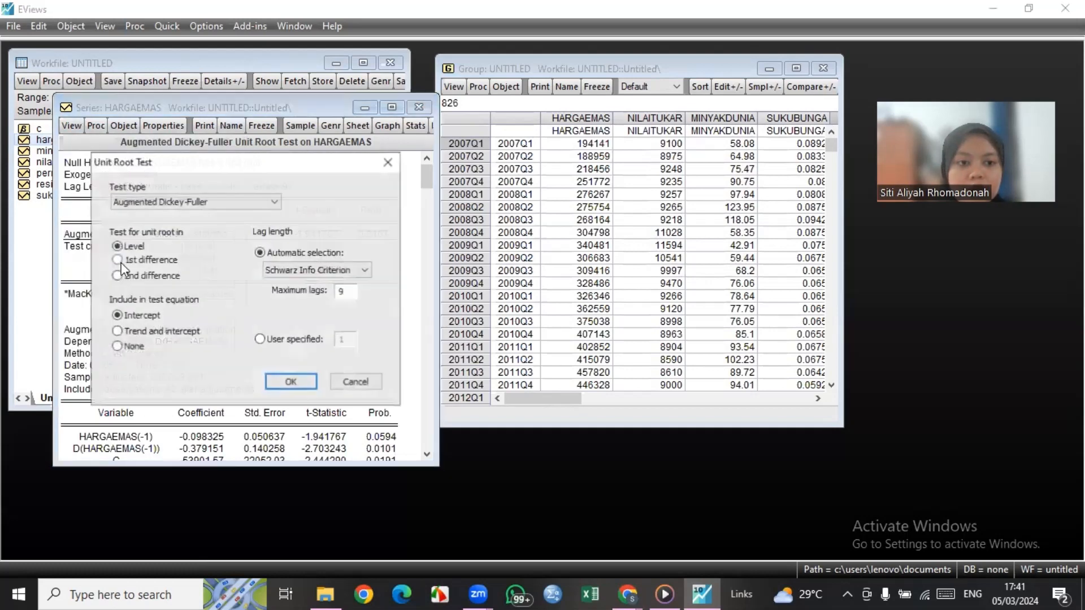
click(289, 382)
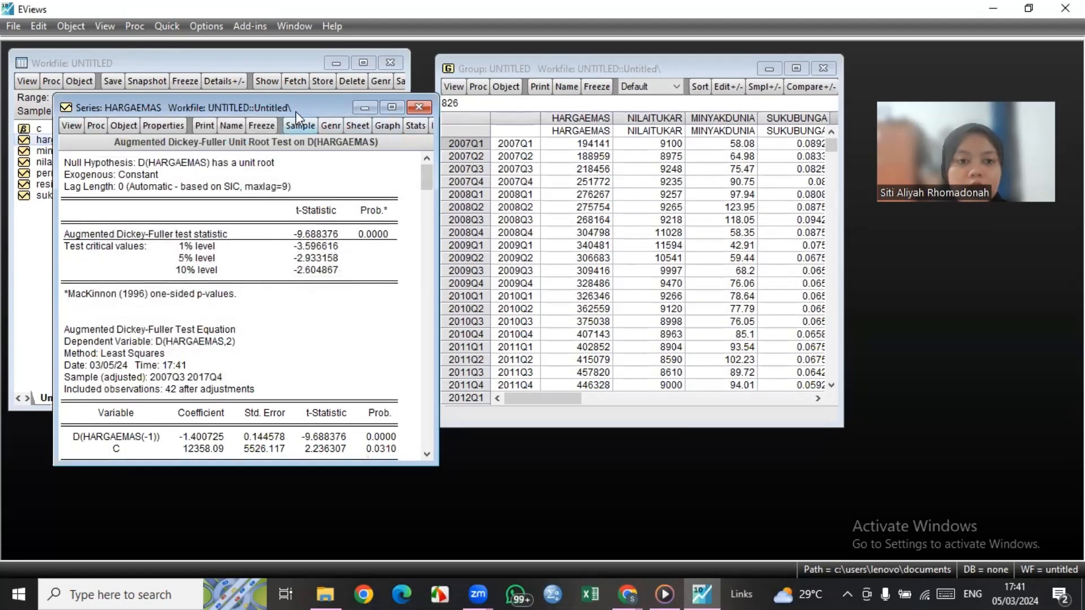
drag(296, 107, 367, 103)
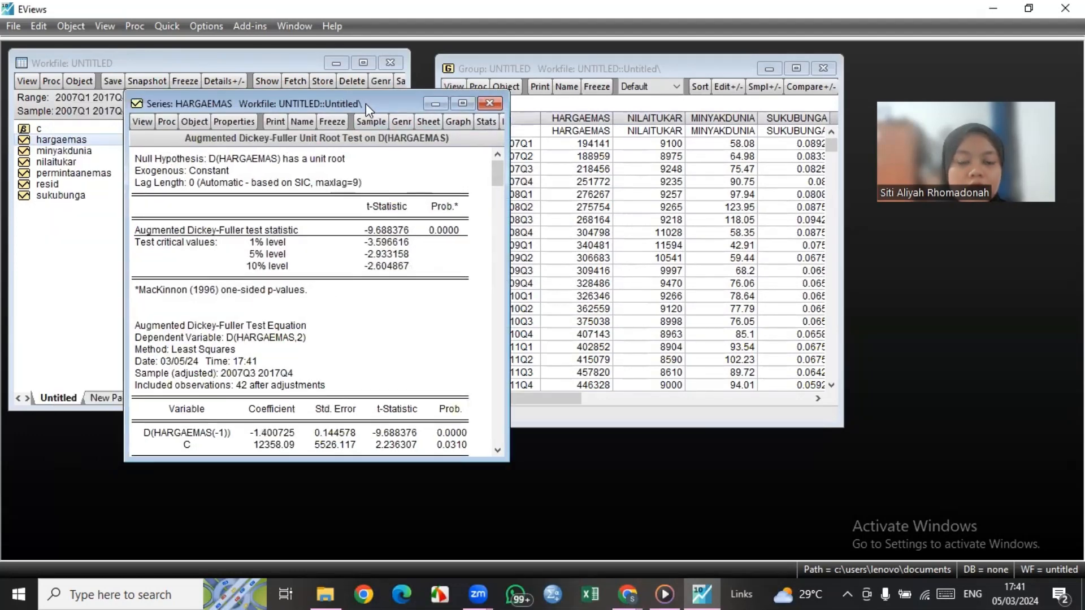
click(489, 104)
Run an Augmented Dickey-Fuller unit root test on the MINYAKDUNIA series at level with intercept
double_click(75, 150)
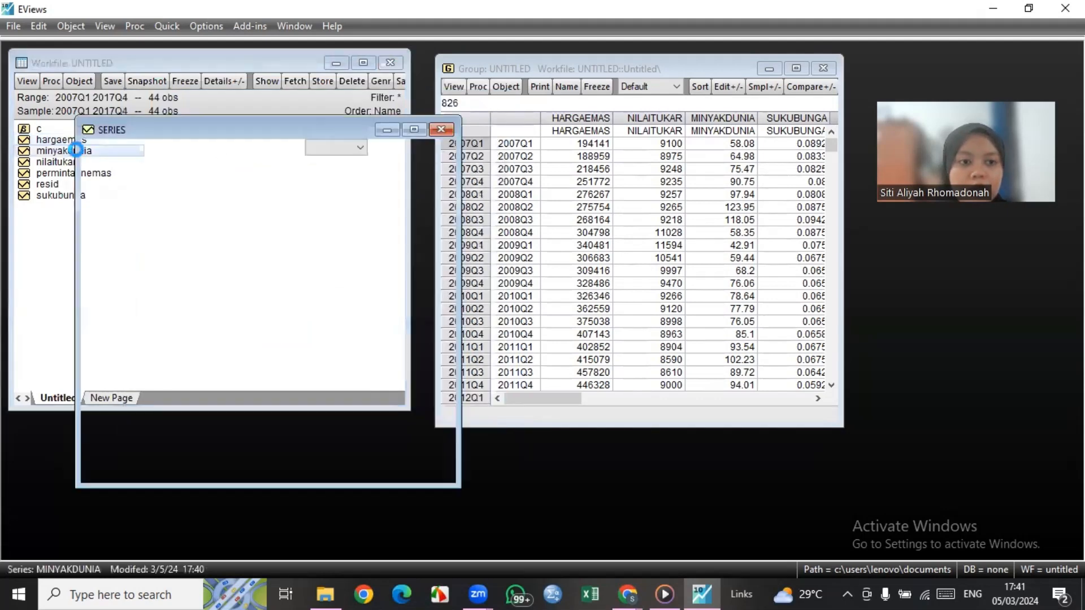
click(96, 147)
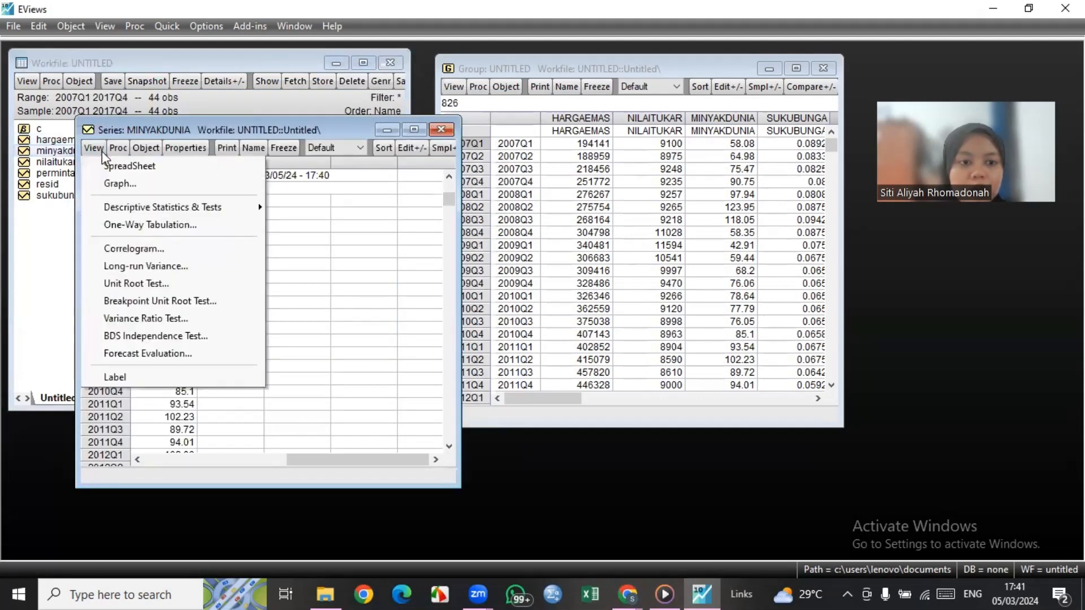
click(160, 283)
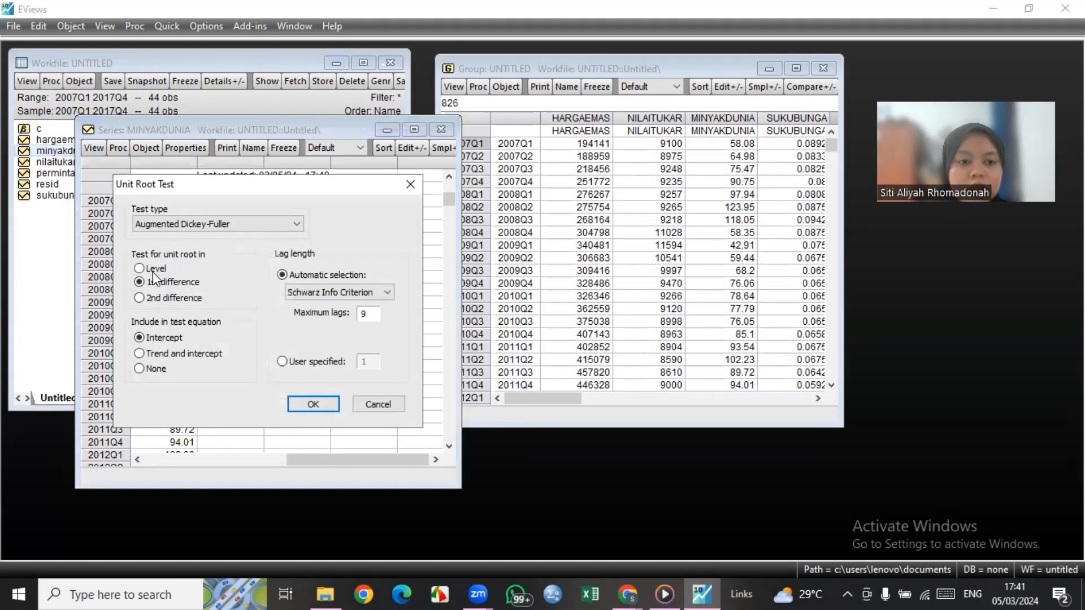
click(153, 271)
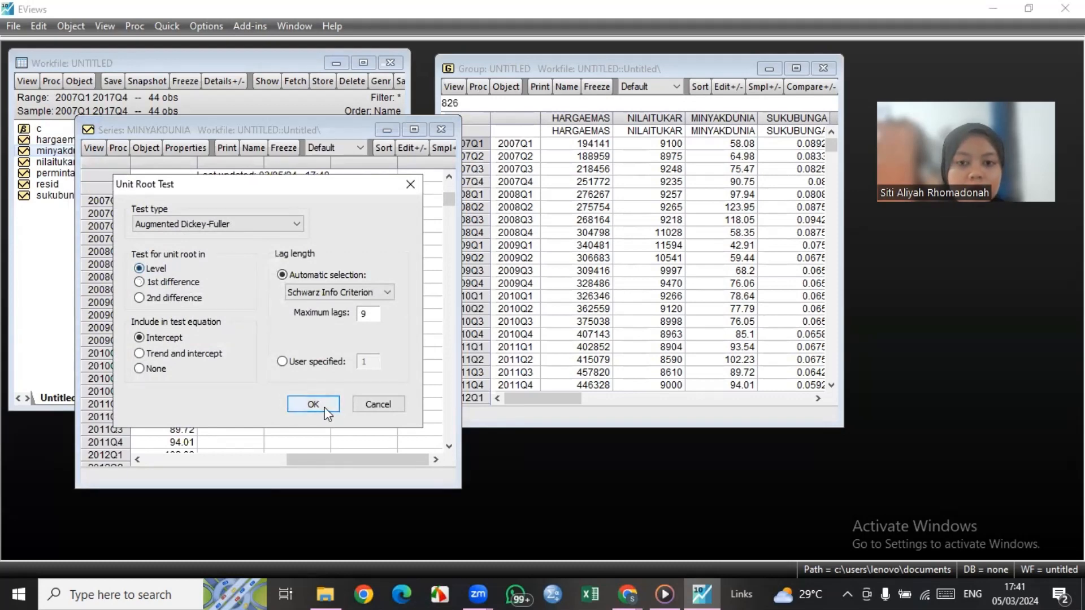
click(314, 404)
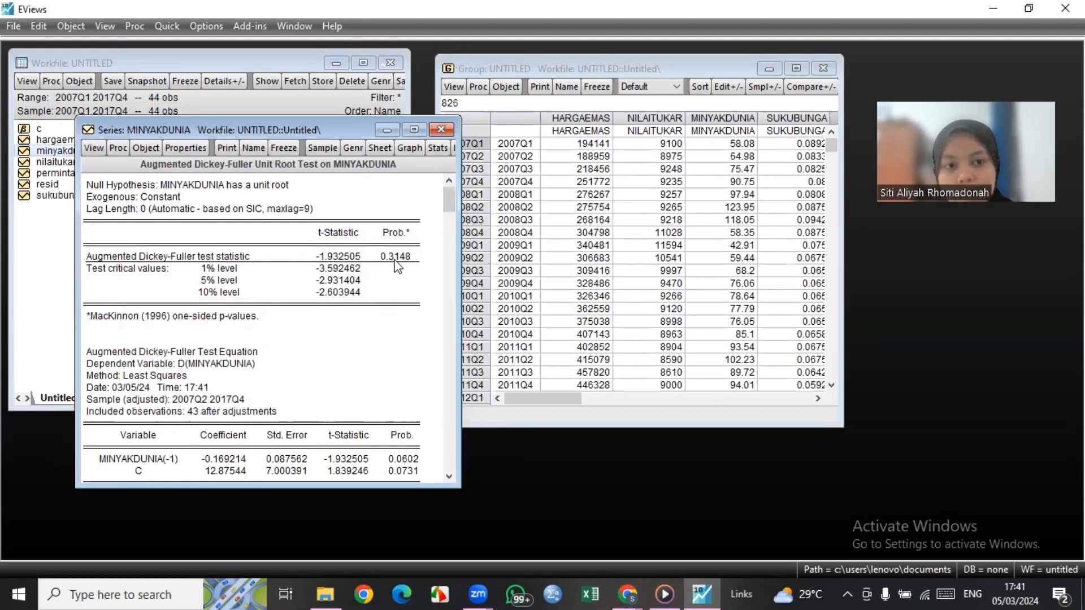
Rerun the Augmented Dickey-Fuller test on MINYAKDUNIA in 1st difference with intercept, and close the series window
click(87, 148)
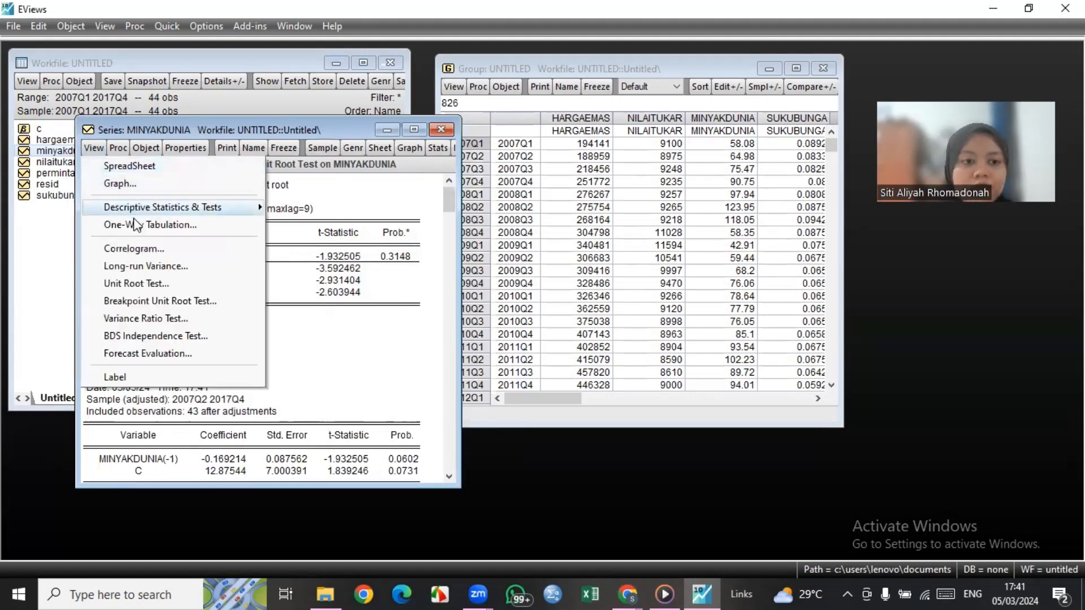
click(136, 283)
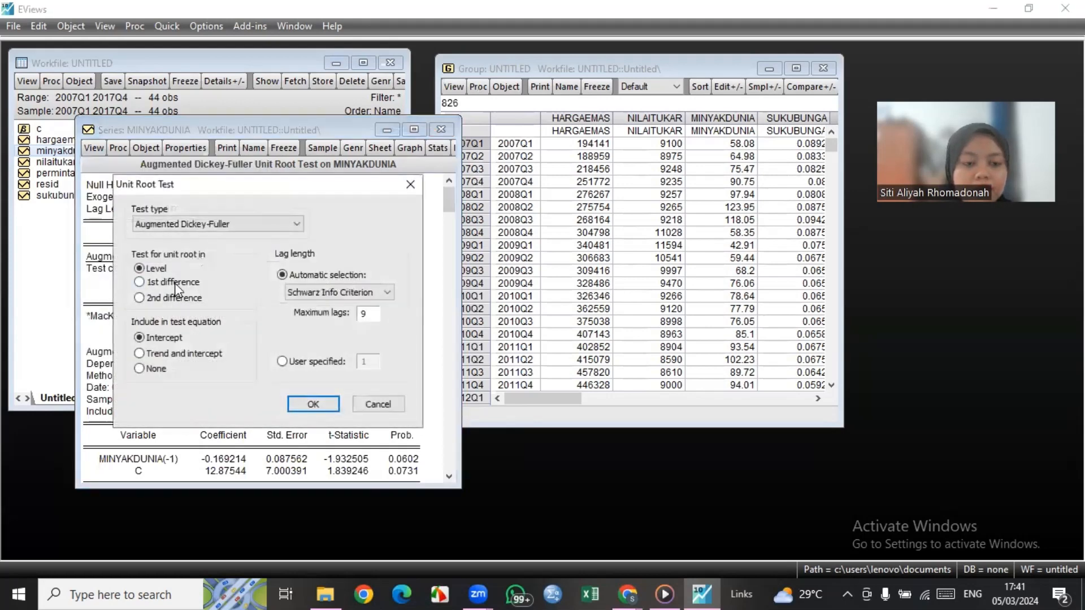
click(175, 284)
click(312, 403)
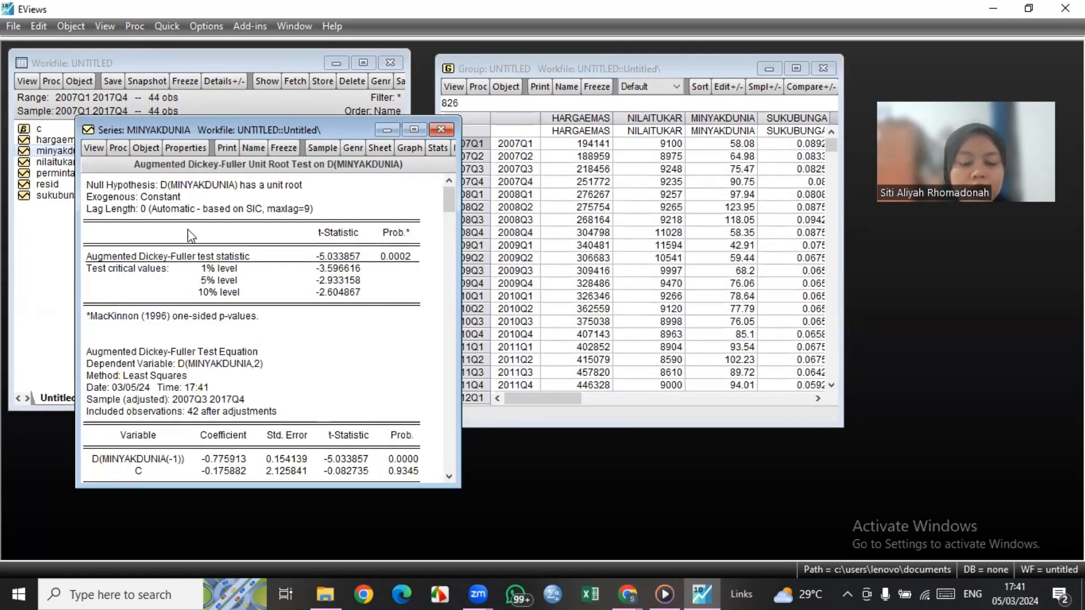
click(439, 130)
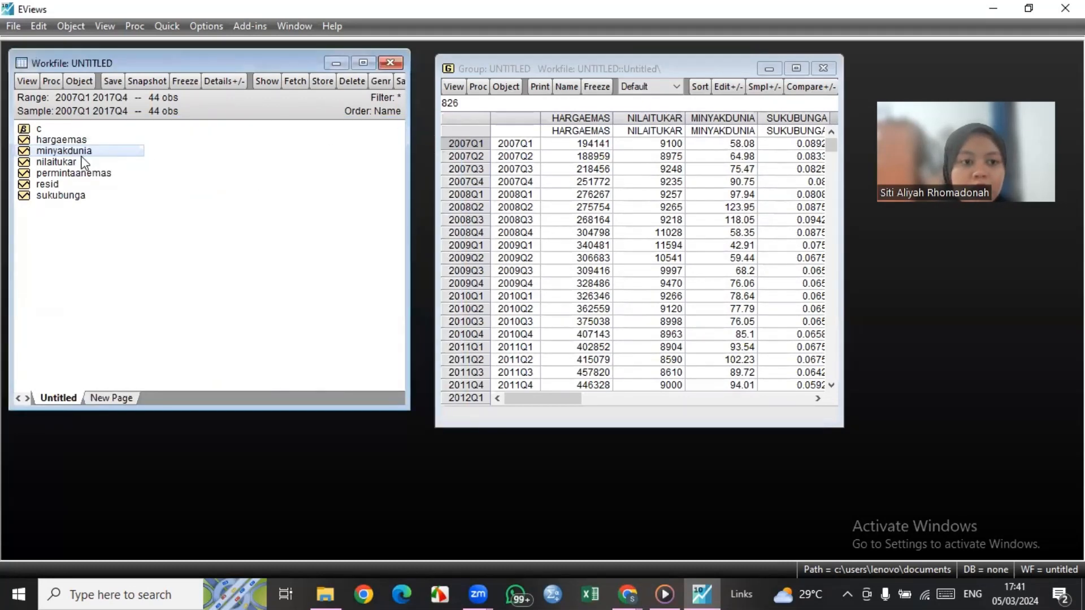
Run an Augmented Dickey-Fuller unit root test on the NILAITUKAR series at level with intercept
double_click(67, 163)
click(116, 170)
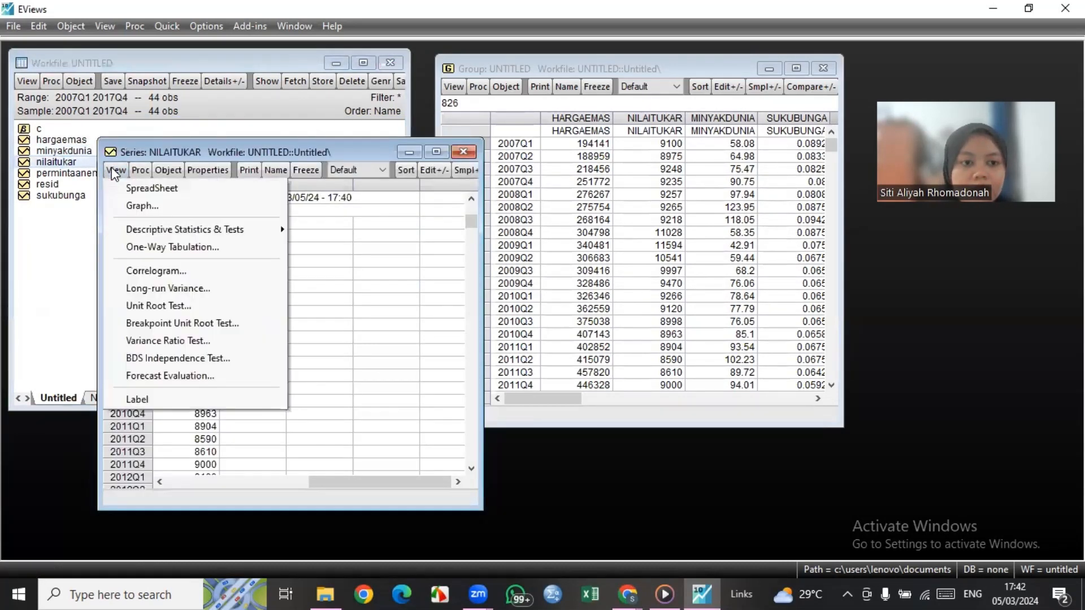
click(154, 305)
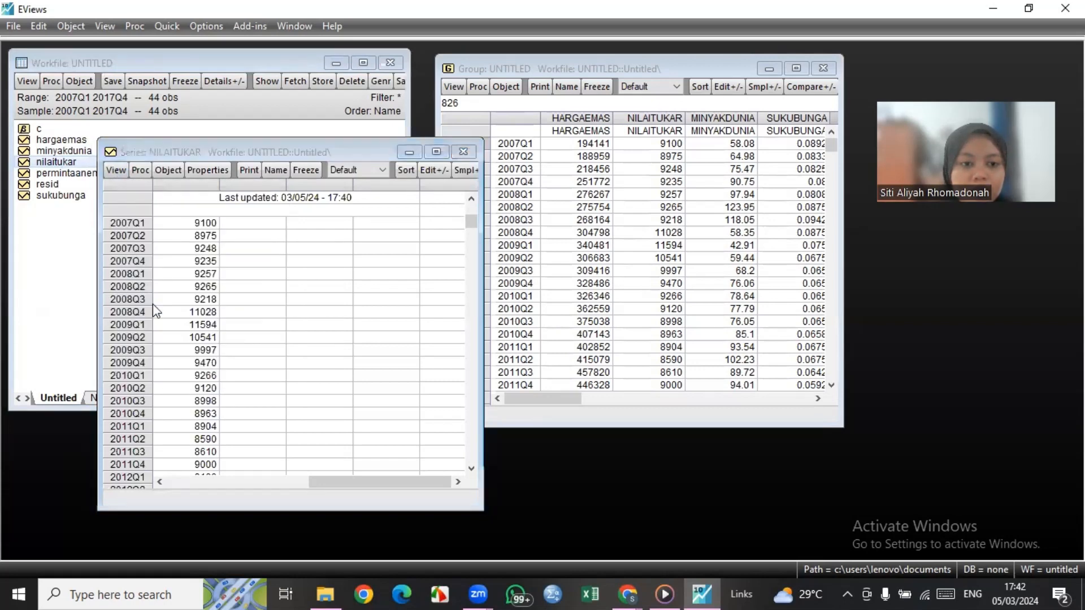
click(180, 288)
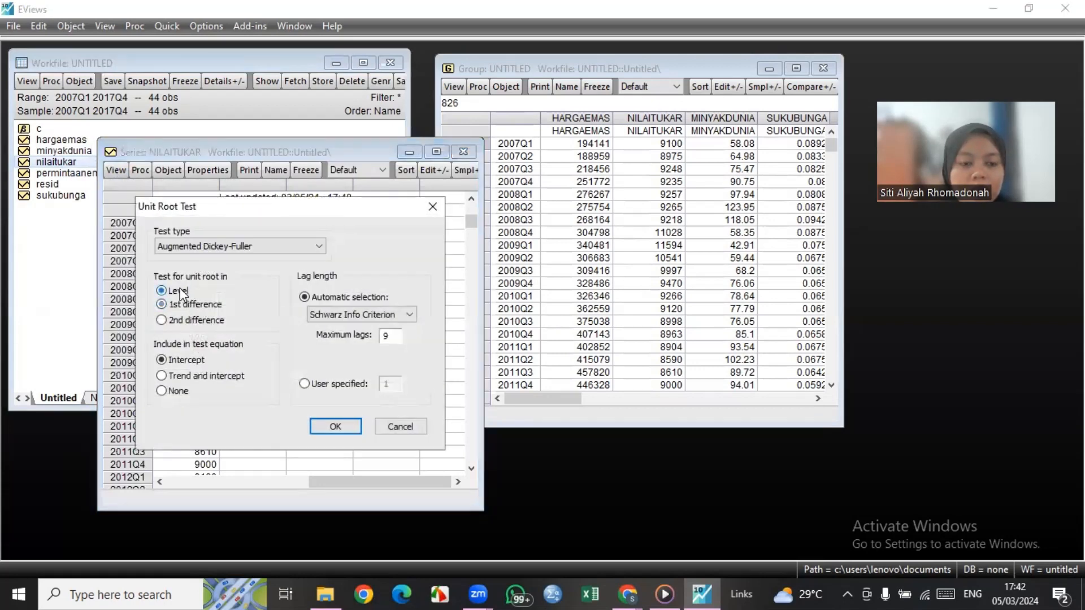
click(314, 426)
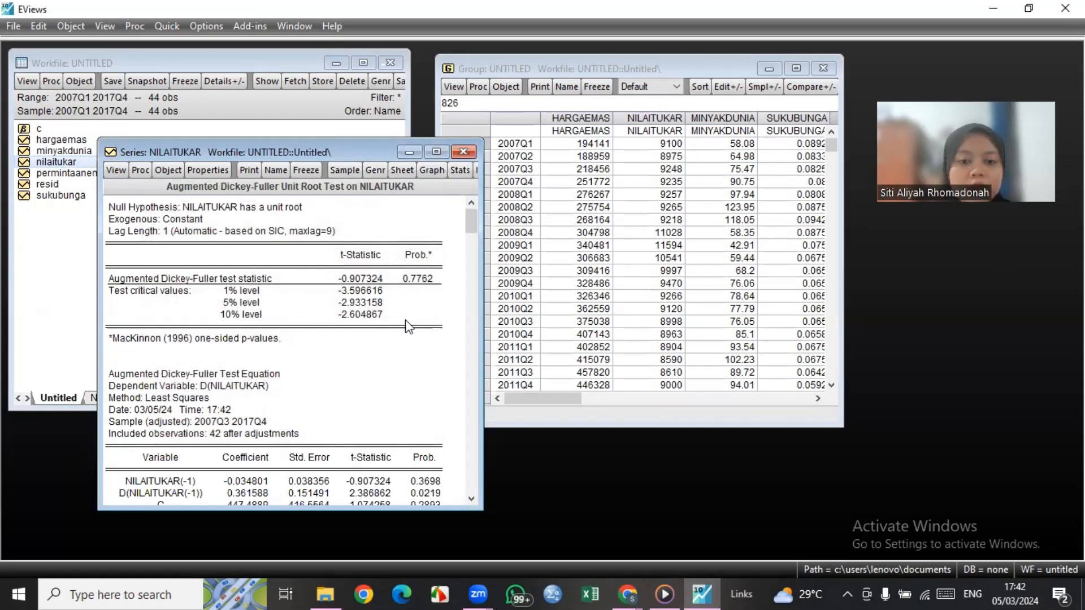
Rerun the Augmented Dickey-Fuller test on NILAITUKAR in 1st difference with intercept, and close the series window
click(116, 171)
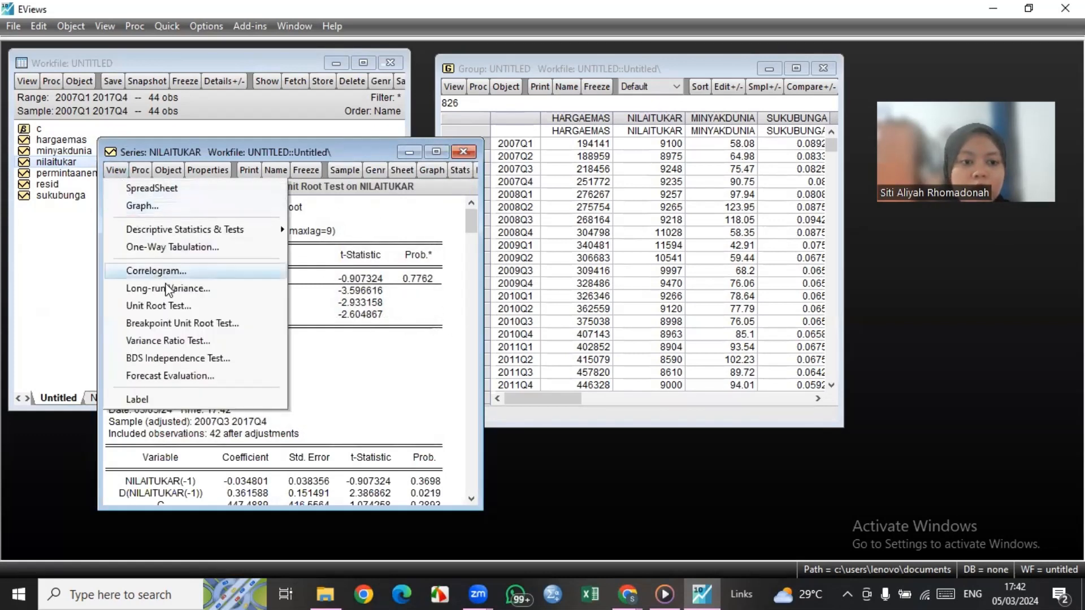
click(169, 308)
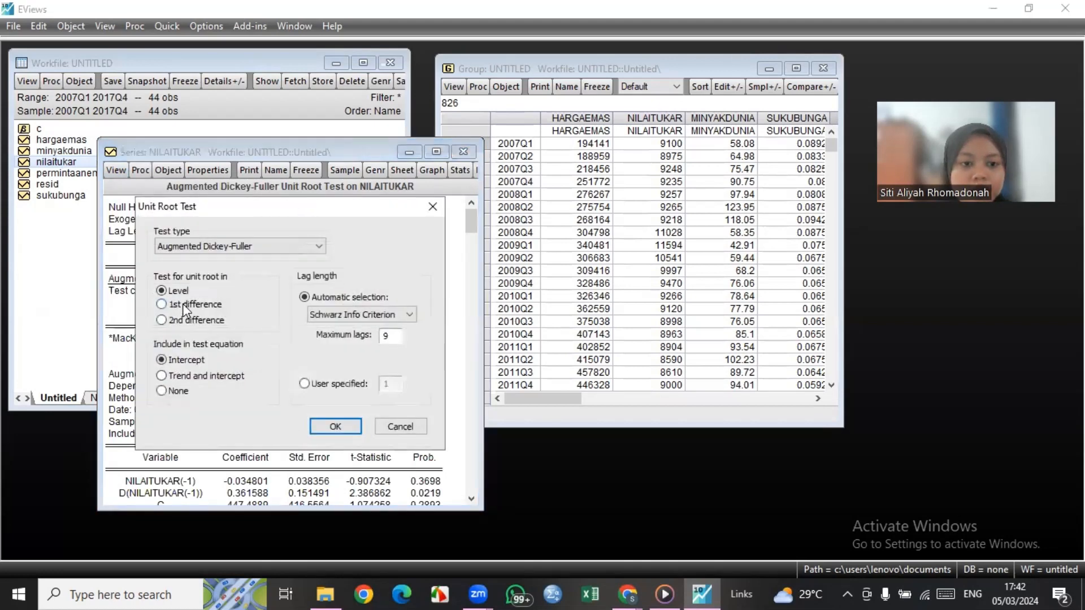
click(326, 421)
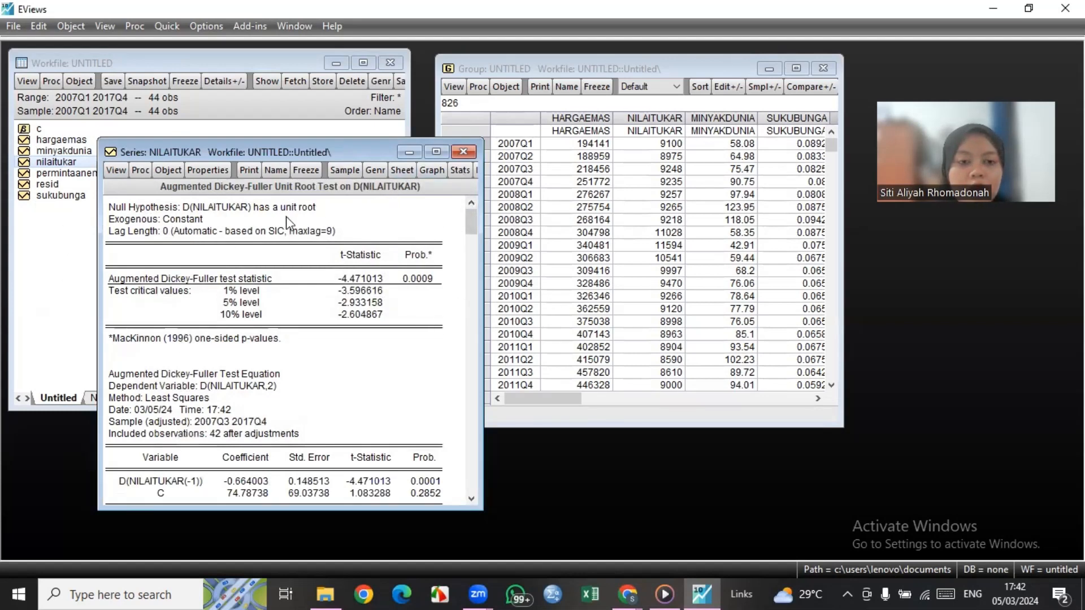
click(463, 152)
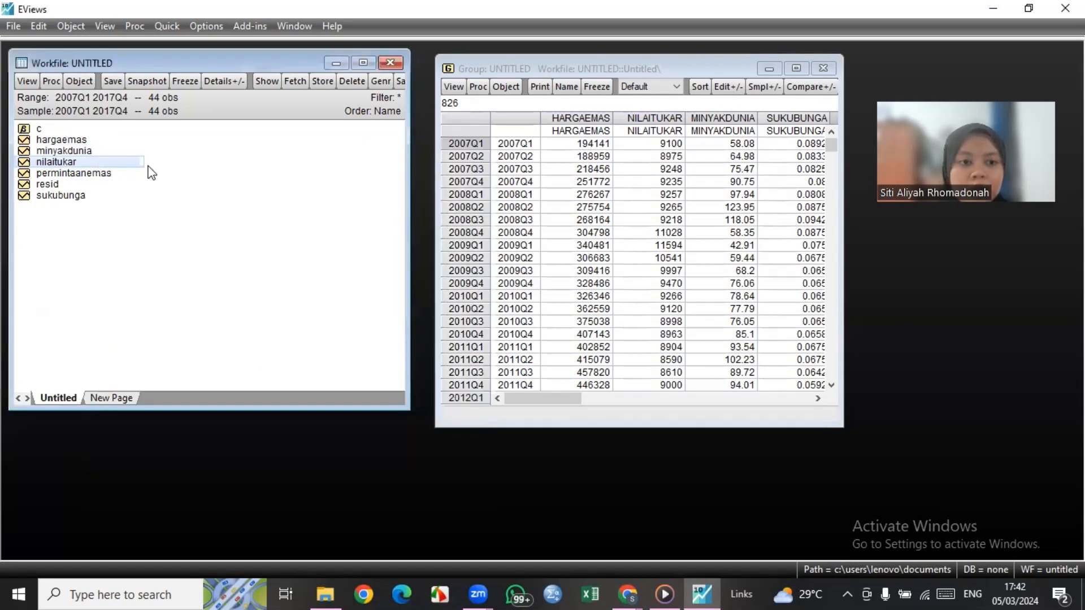
Run an Augmented Dickey-Fuller unit root test on the PERMINTAANEMAS series at level with intercept, and close the series window
click(79, 173)
double_click(79, 174)
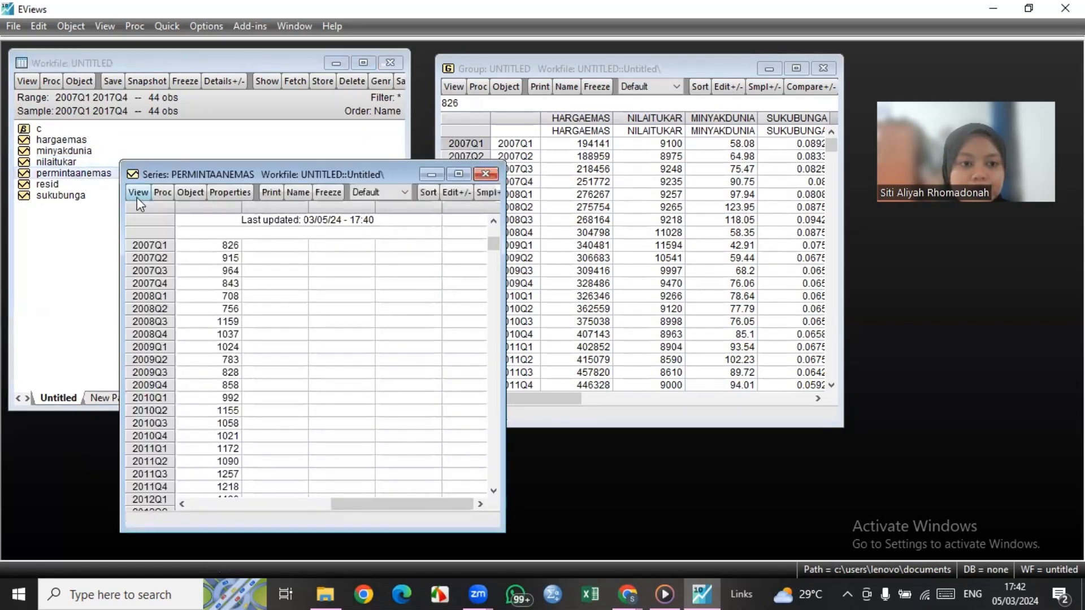
click(137, 193)
click(191, 328)
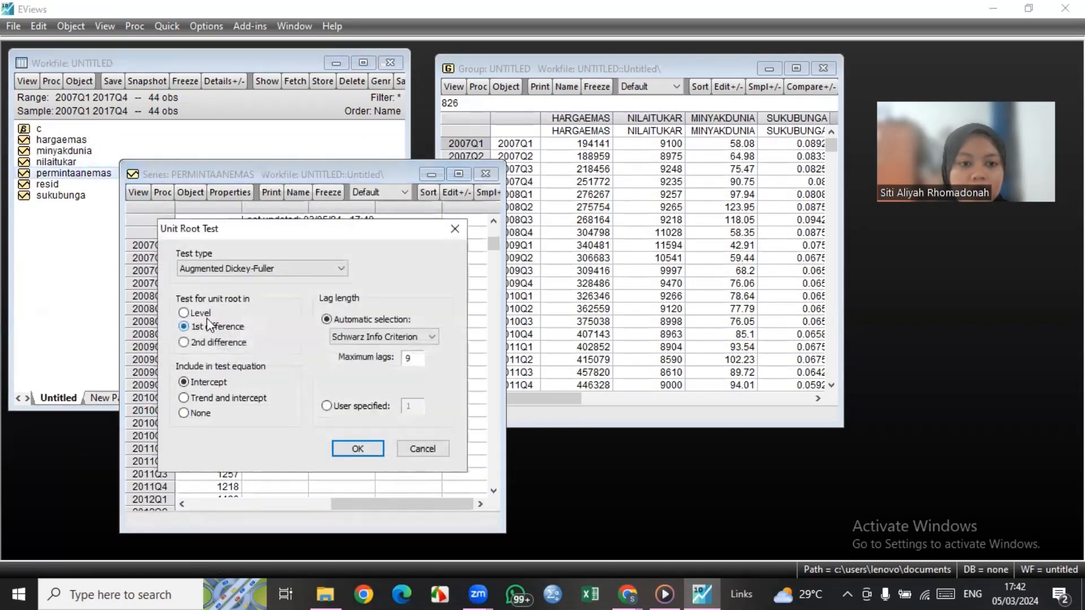
click(202, 312)
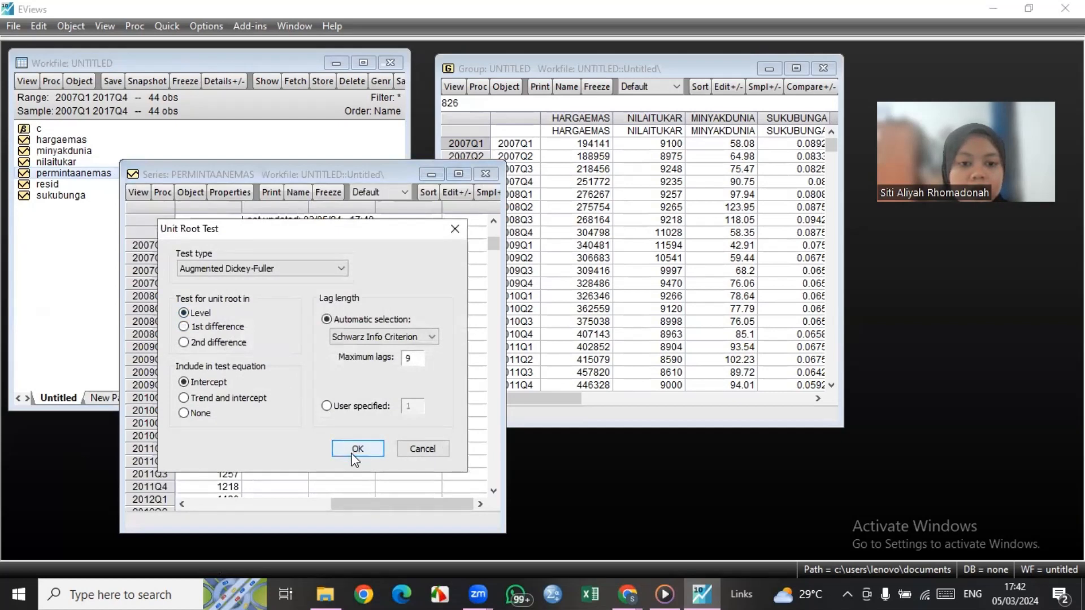
click(358, 449)
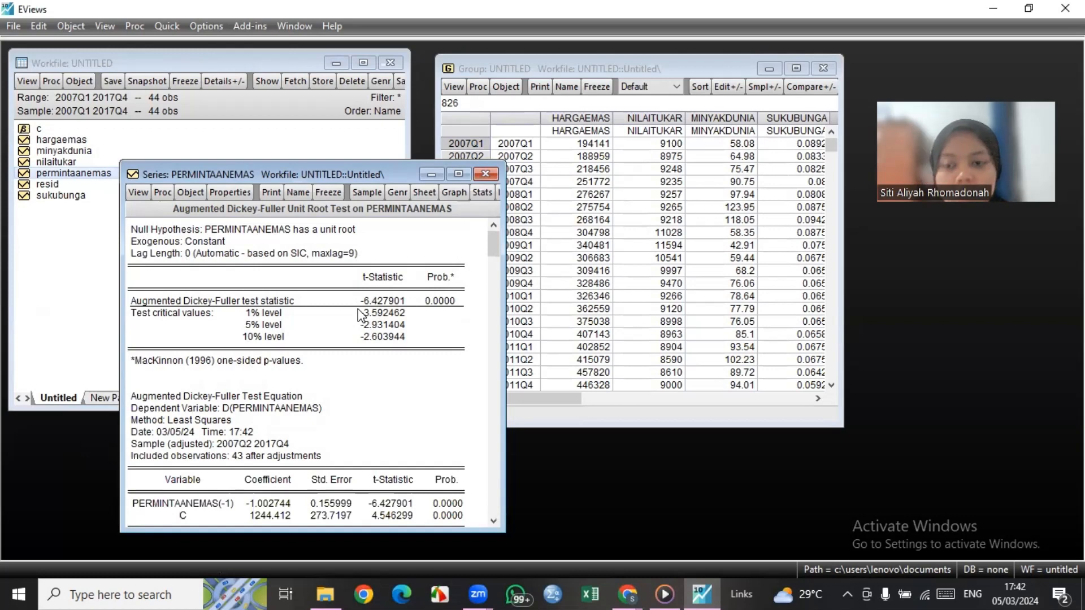
click(485, 174)
Run an Augmented Dickey-Fuller unit root test on the SUKUBUNGA series at level with intercept
double_click(45, 196)
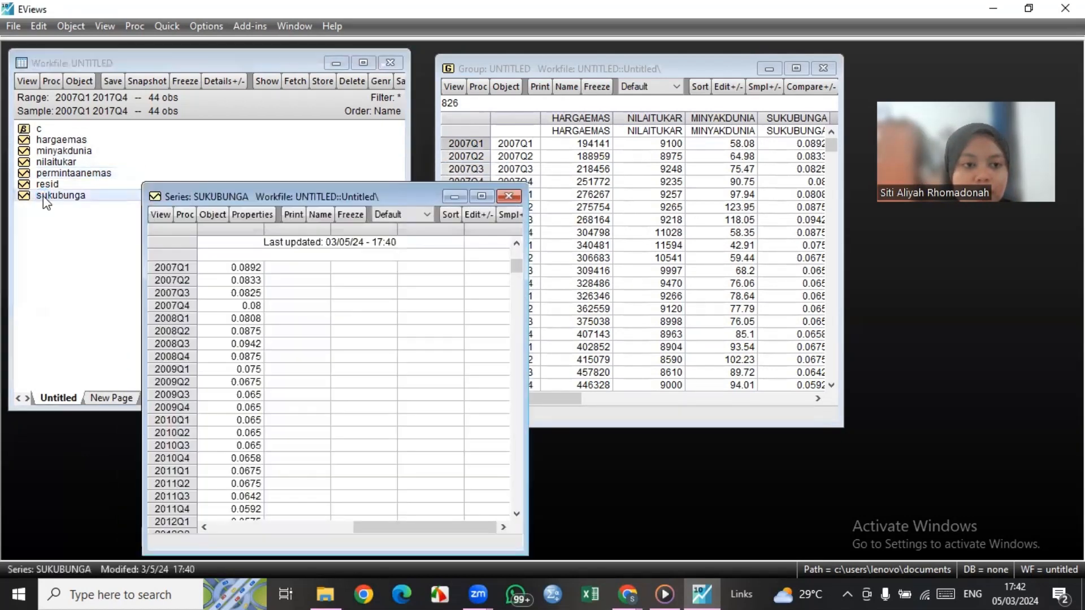
click(161, 214)
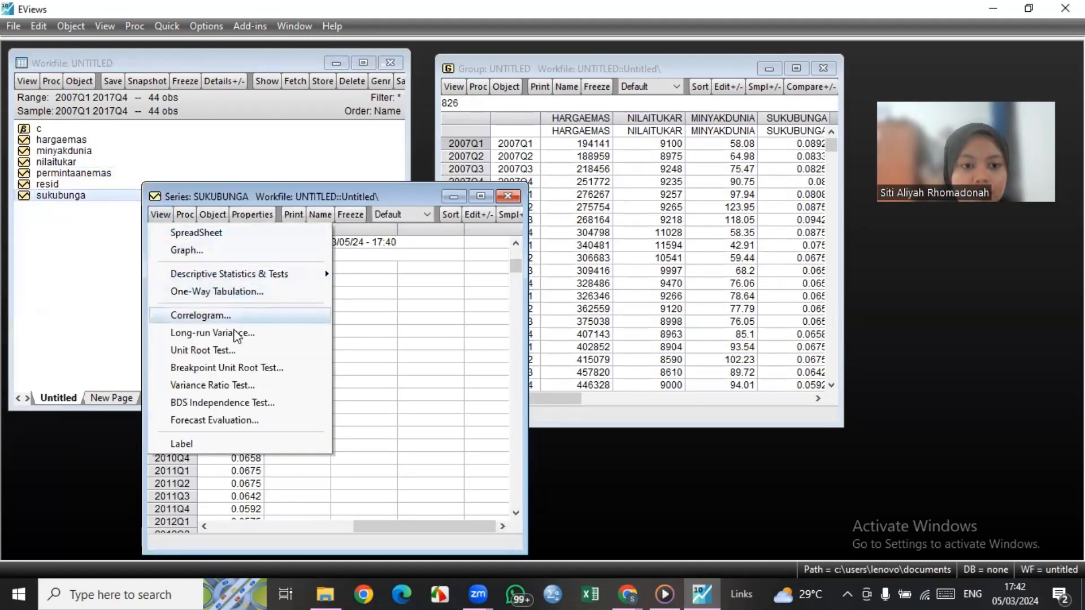
click(222, 353)
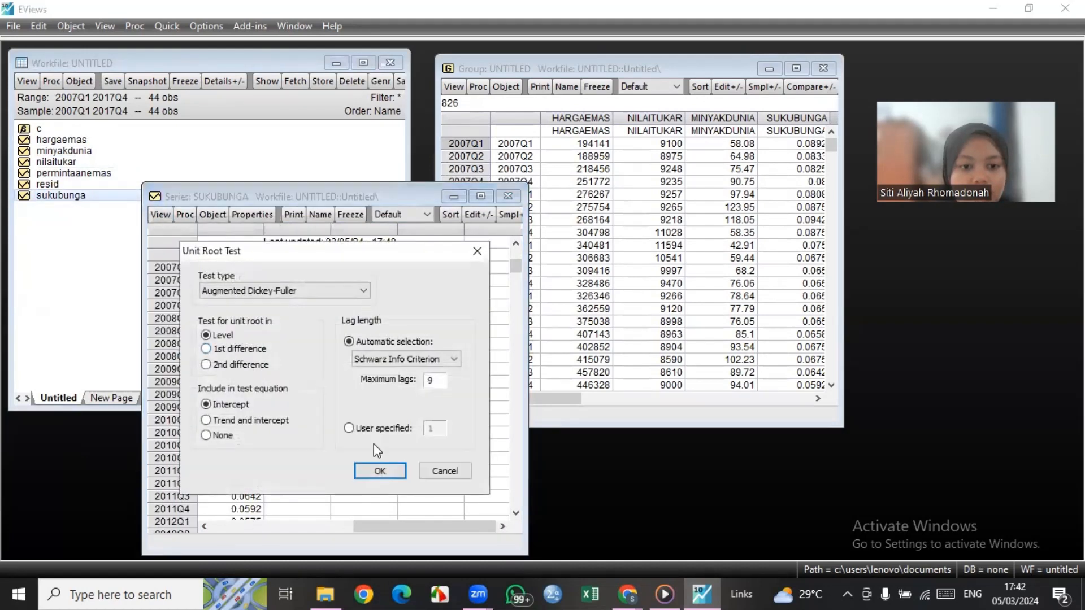
click(376, 470)
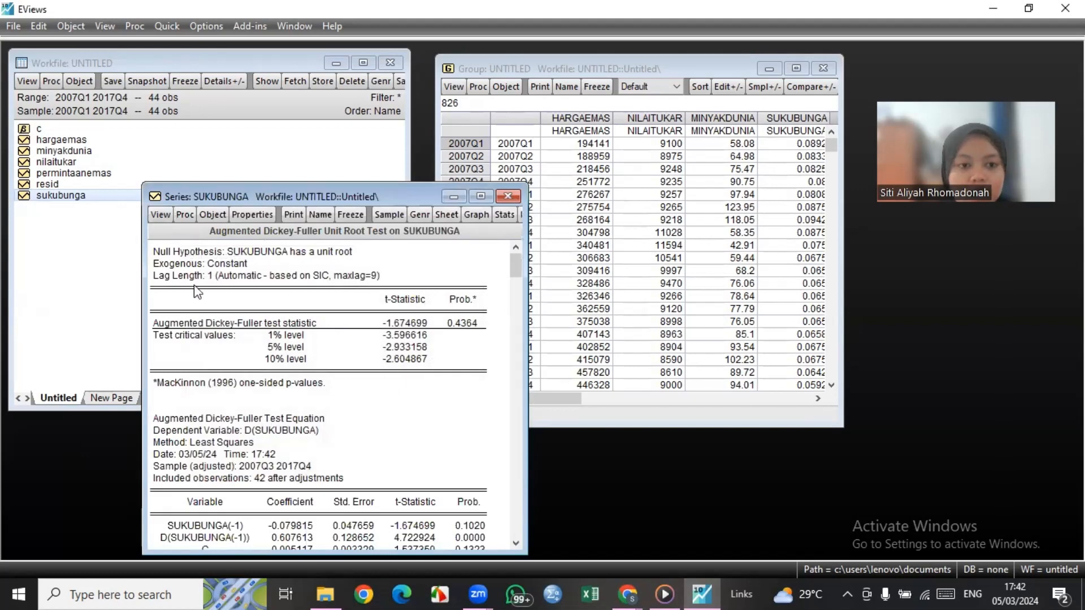
Rerun the Augmented Dickey-Fuller test on SUKUBUNGA in 1st difference with intercept, and close the series window
click(160, 214)
click(218, 350)
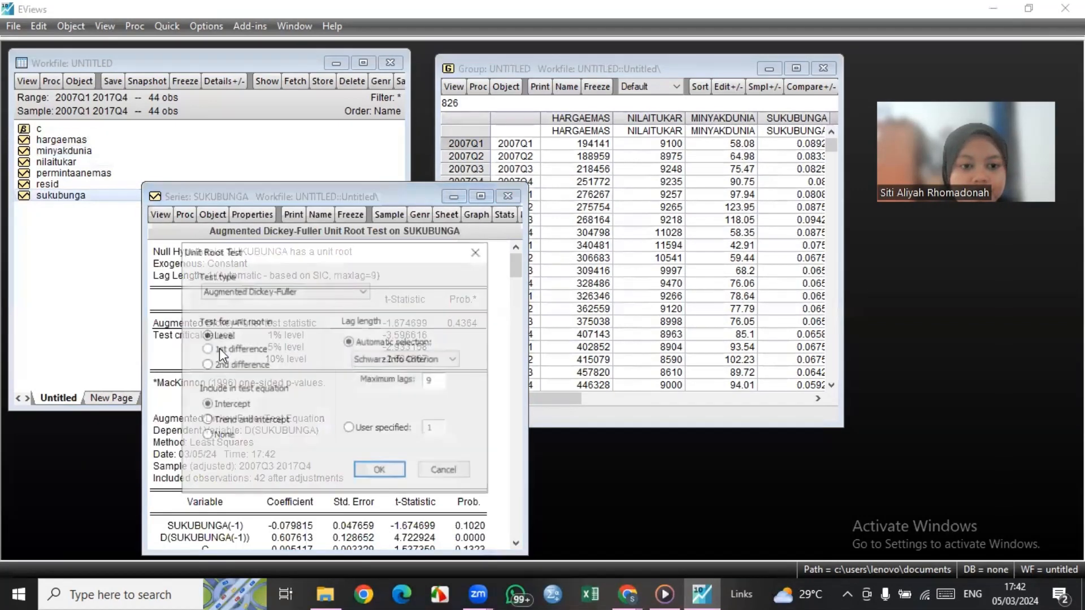
click(226, 351)
click(379, 470)
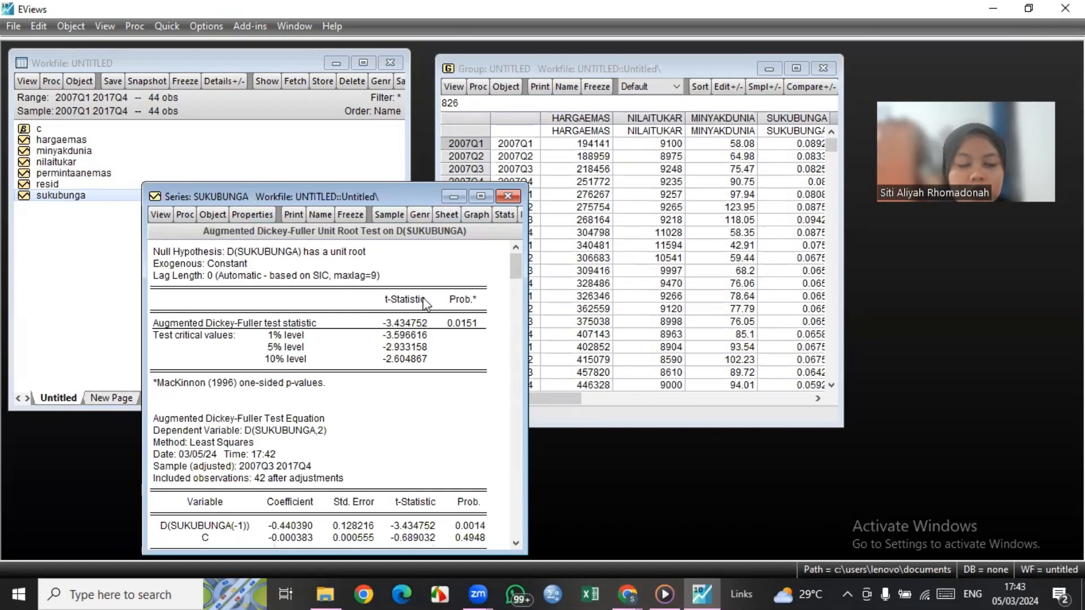
click(507, 198)
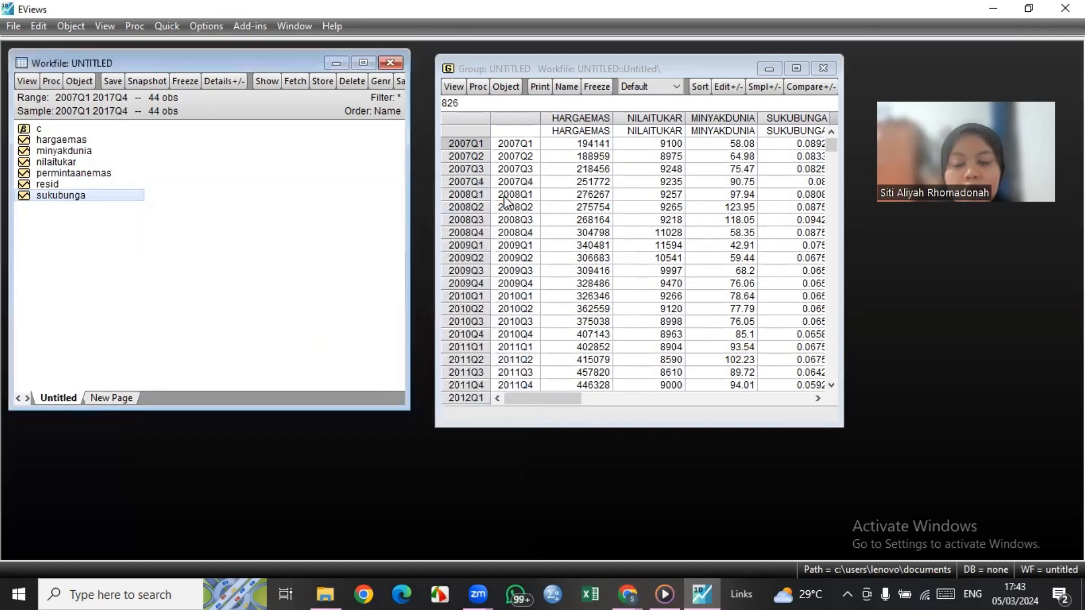
Open a new equation from the hargaemas, nilaitukar, minyakdunia, sukubunga and permintaanemas series, with hargaemas as the dependent variable
click(110, 246)
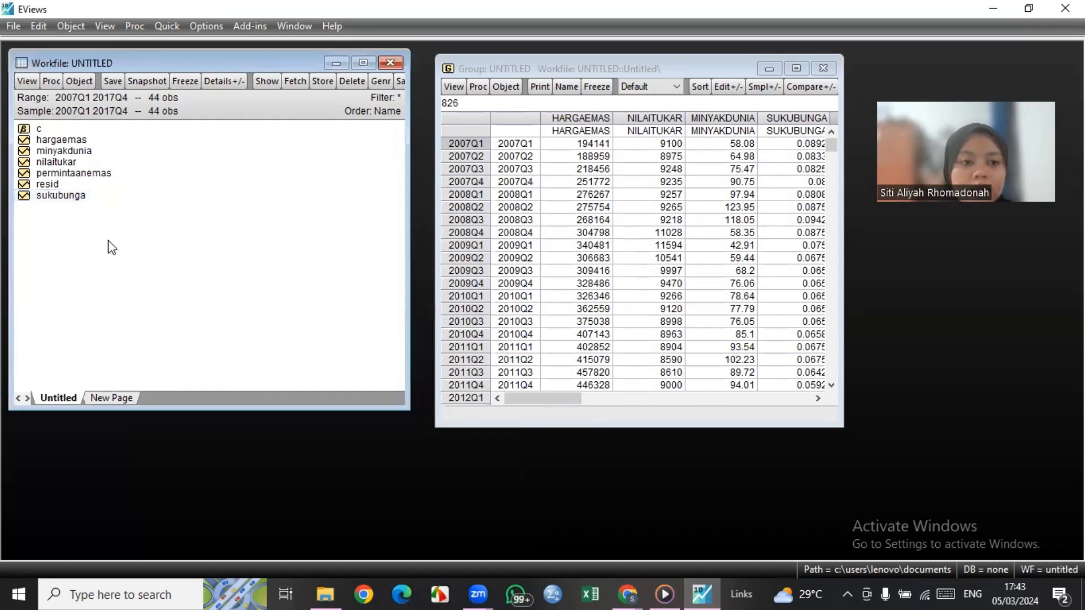
click(84, 140)
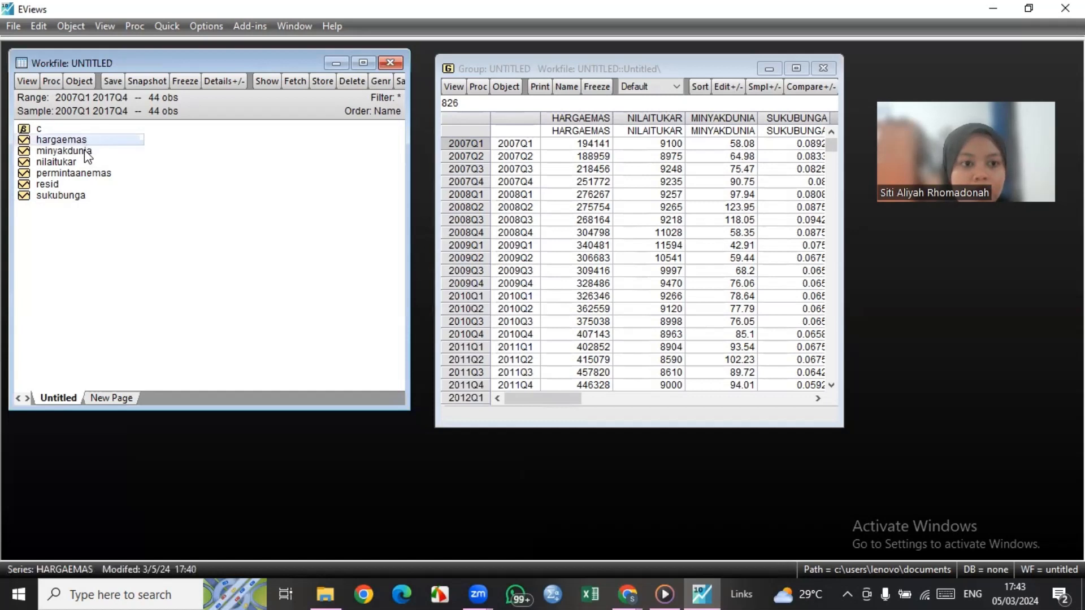
shift+click(84, 163)
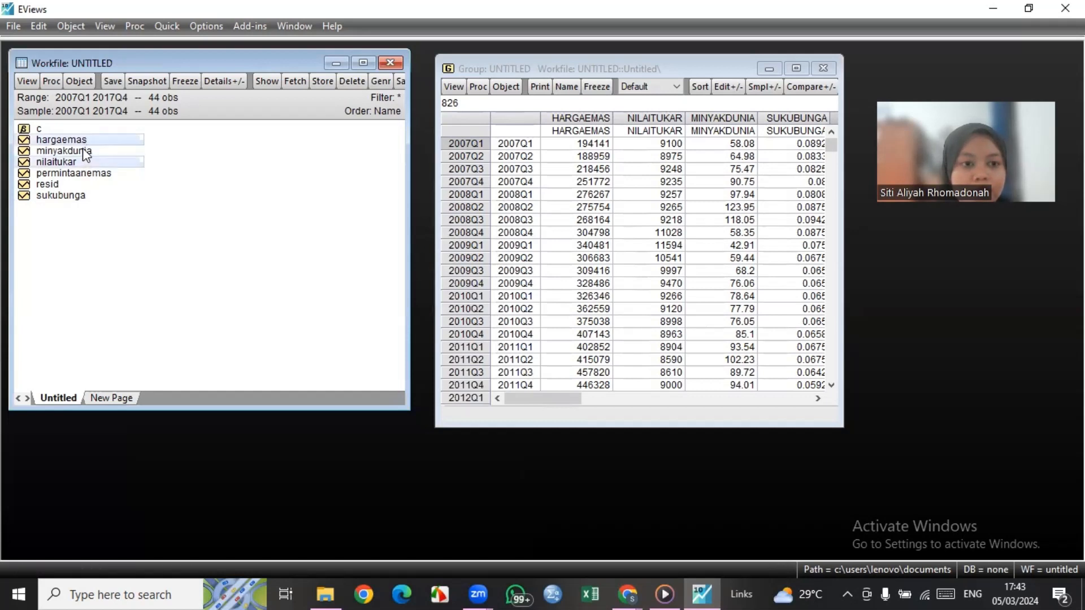
ctrl+click(85, 195)
ctrl+click(94, 174)
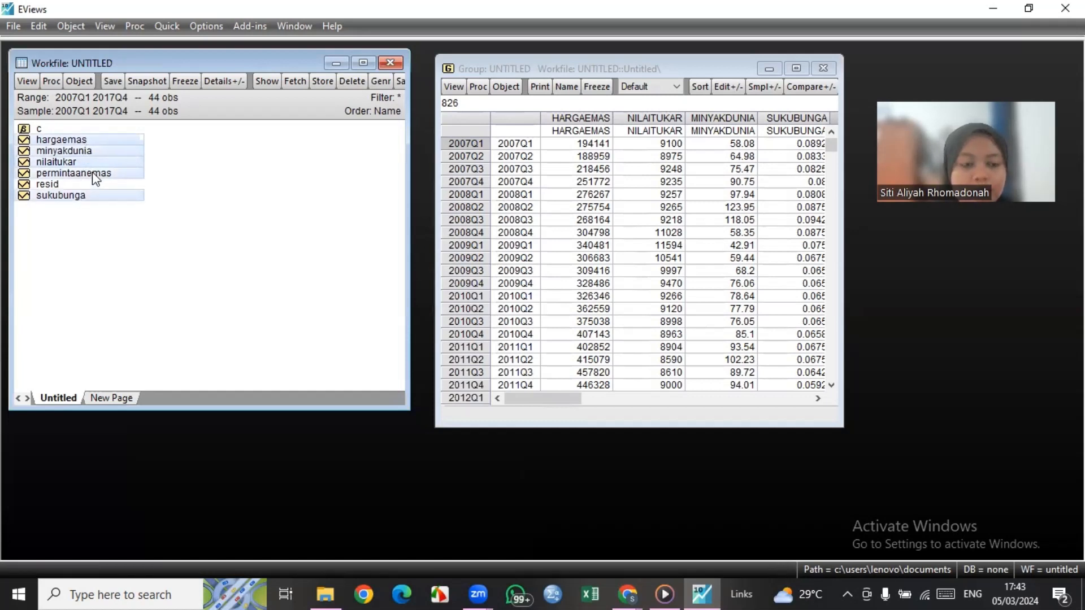
right_click(104, 156)
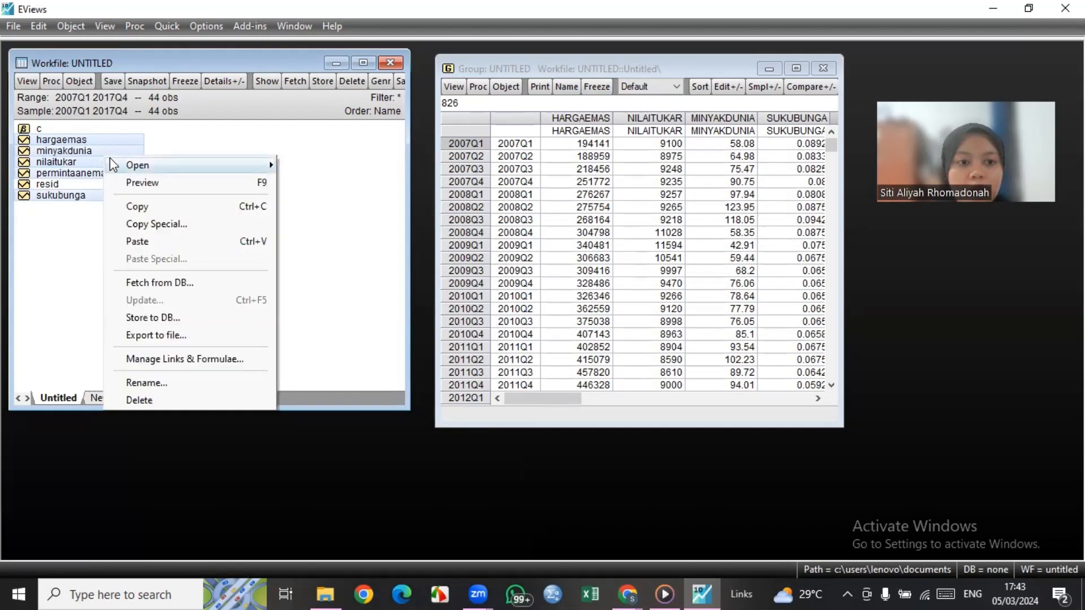
mouse_move(184, 172)
click(347, 181)
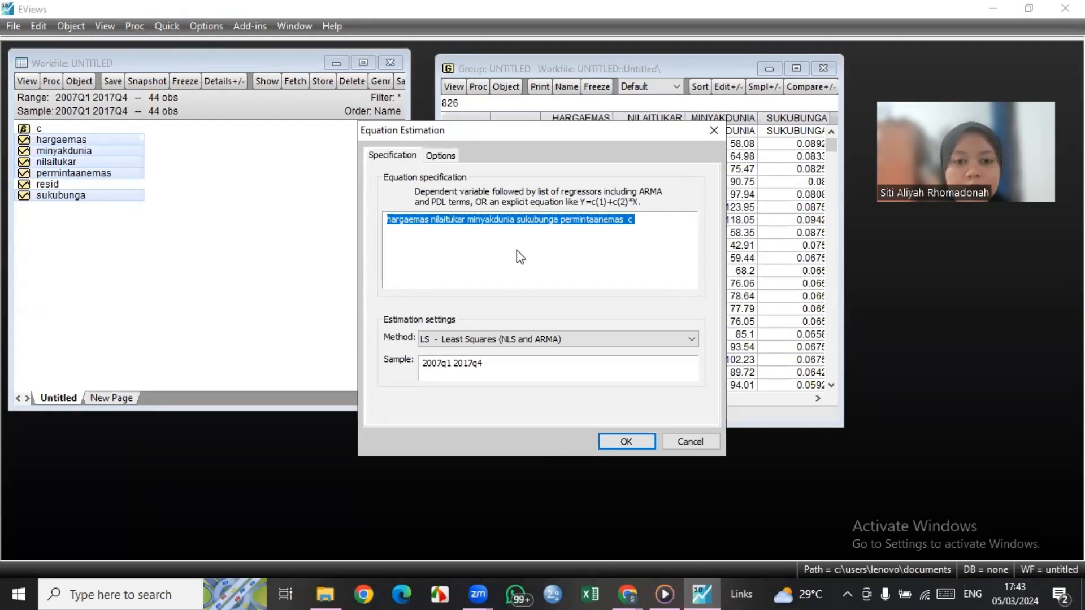
Set the equation's estimation method to ARDL - Auto-regressive Distributed Lag Models
click(496, 253)
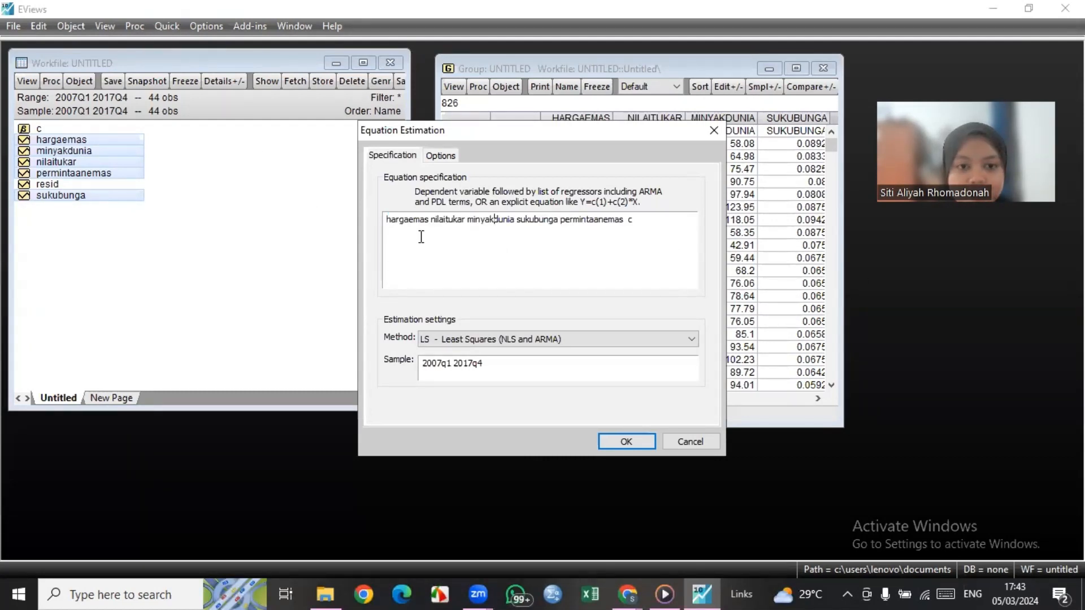
click(458, 341)
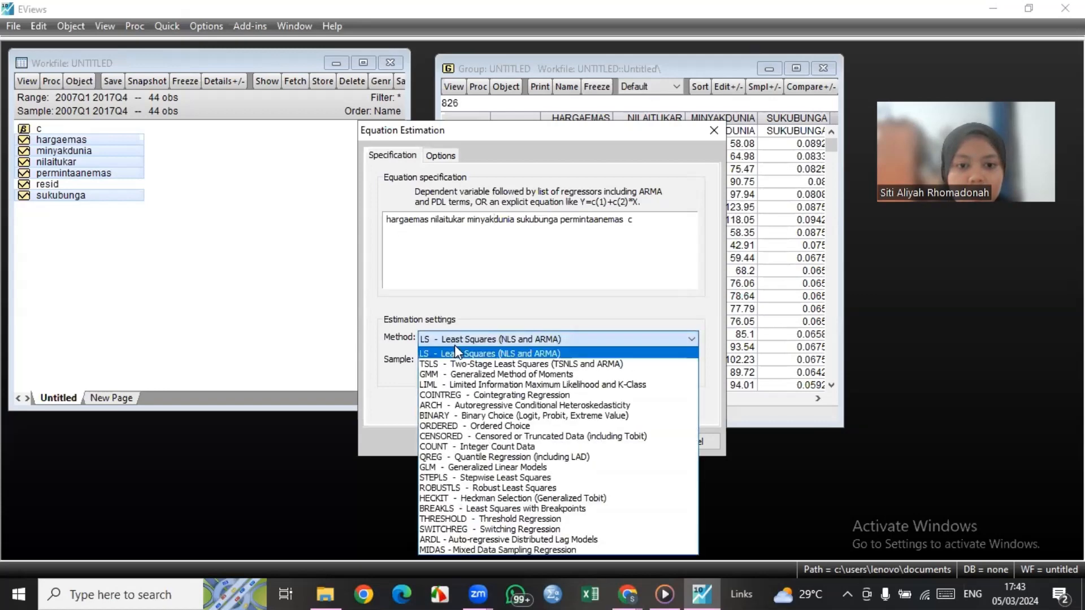
click(425, 540)
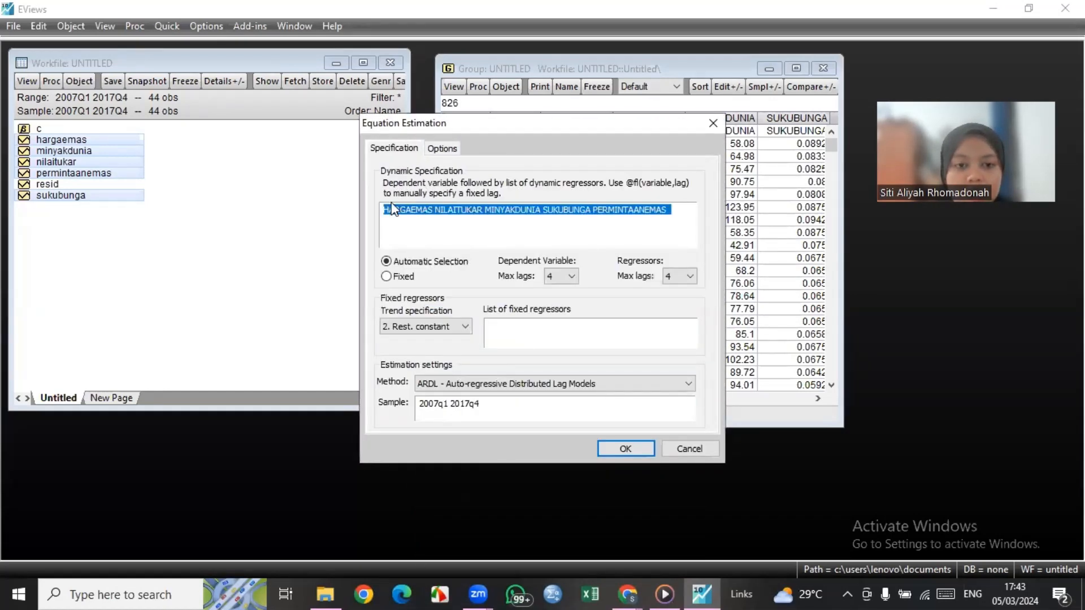
Change the dependent variable in the dynamic specification to its first difference, D(HARGAEMAS)
click(386, 211)
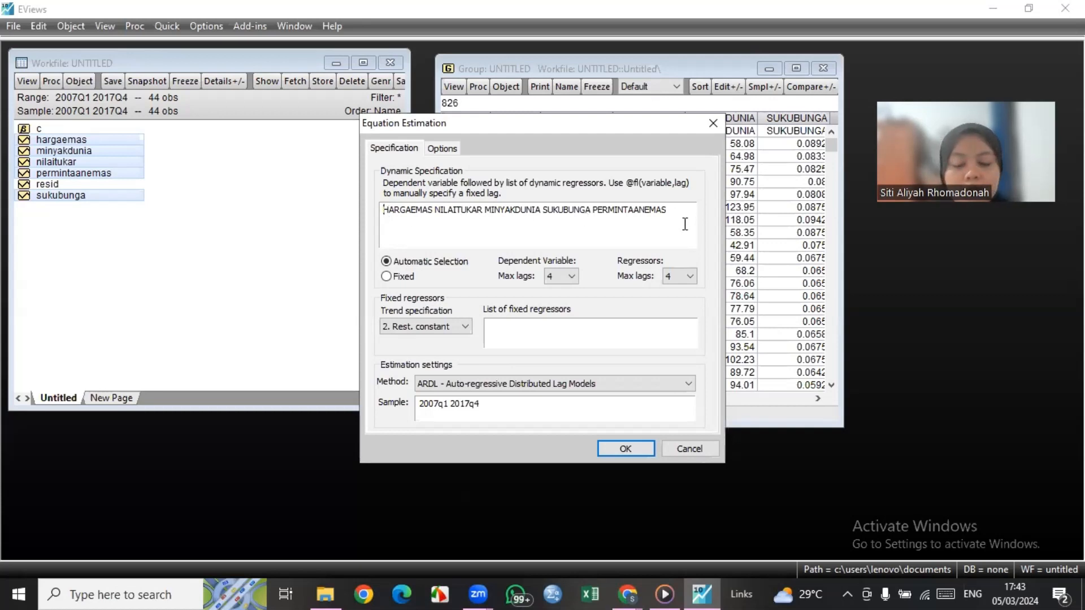
text(D)
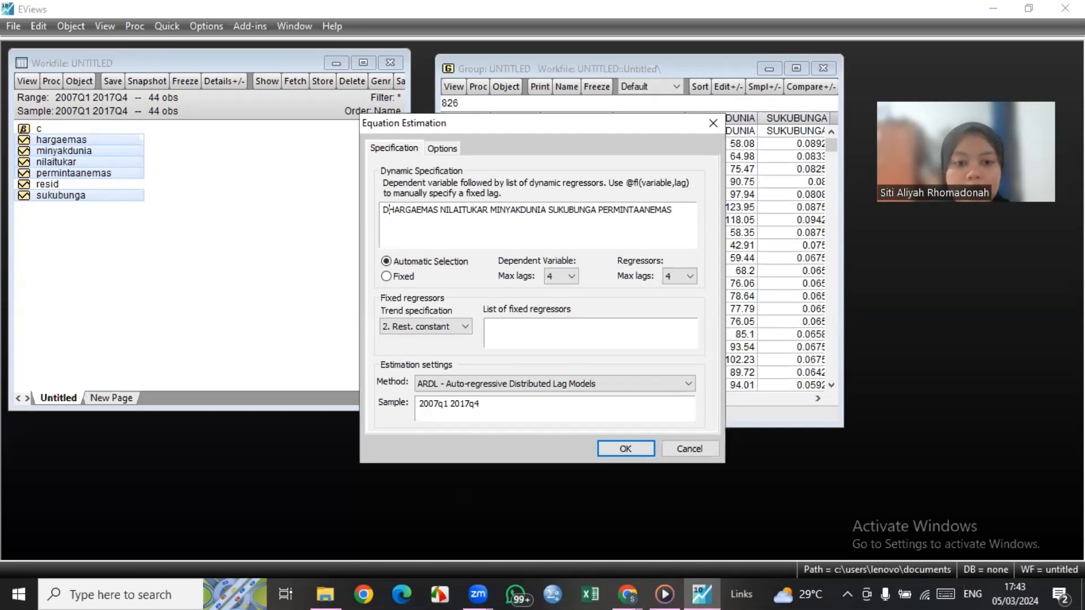
text(())
key(BackSpace)
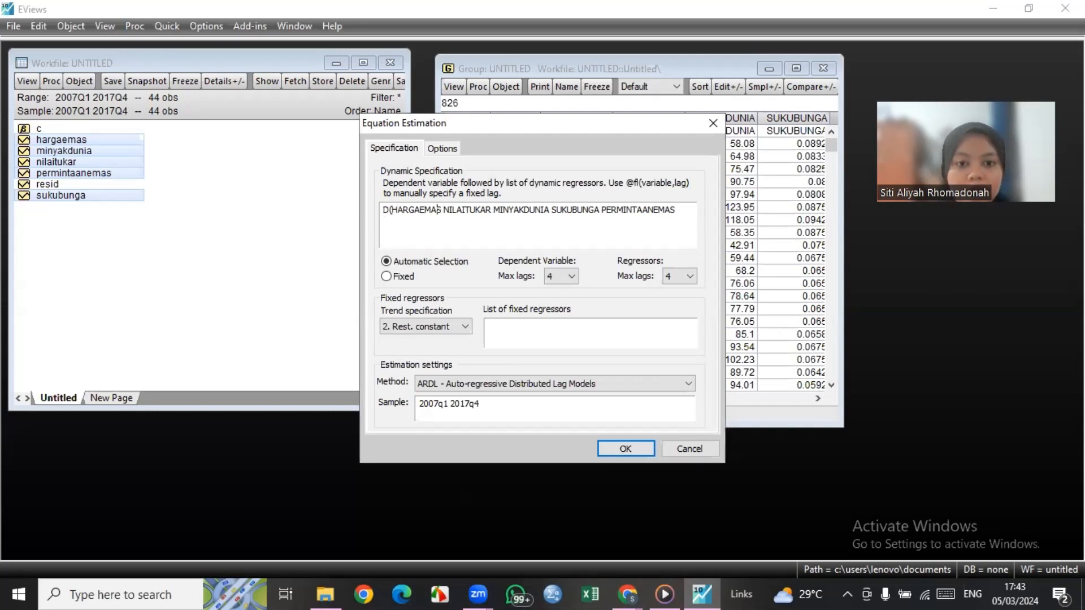
text(())
key(BackSpace)
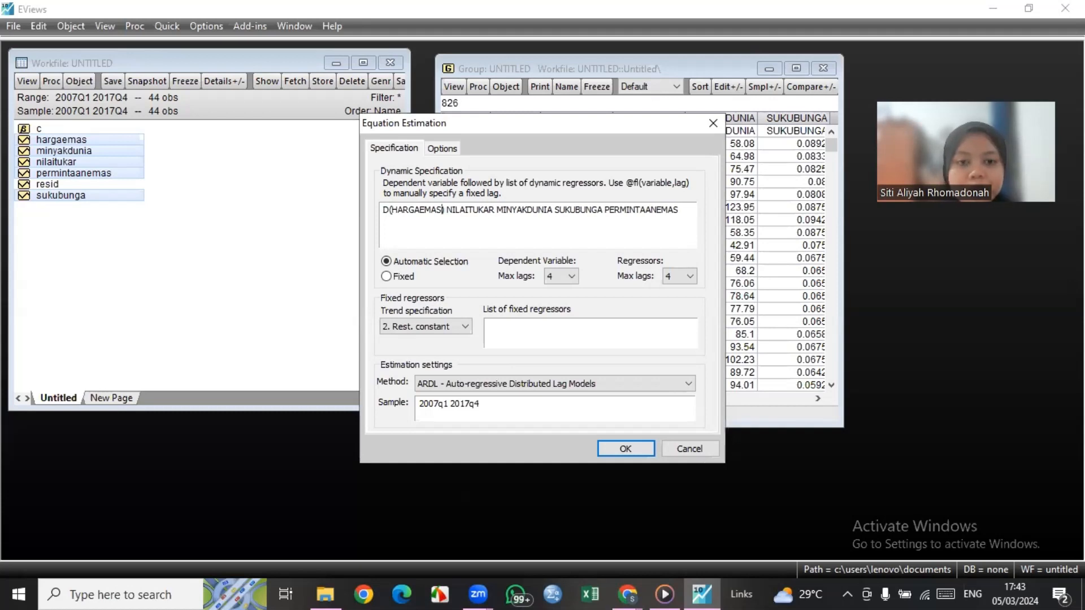
Change the exchange rate regressor in the dynamic specification to its first difference, D(NILAITUKAR)
text(D())
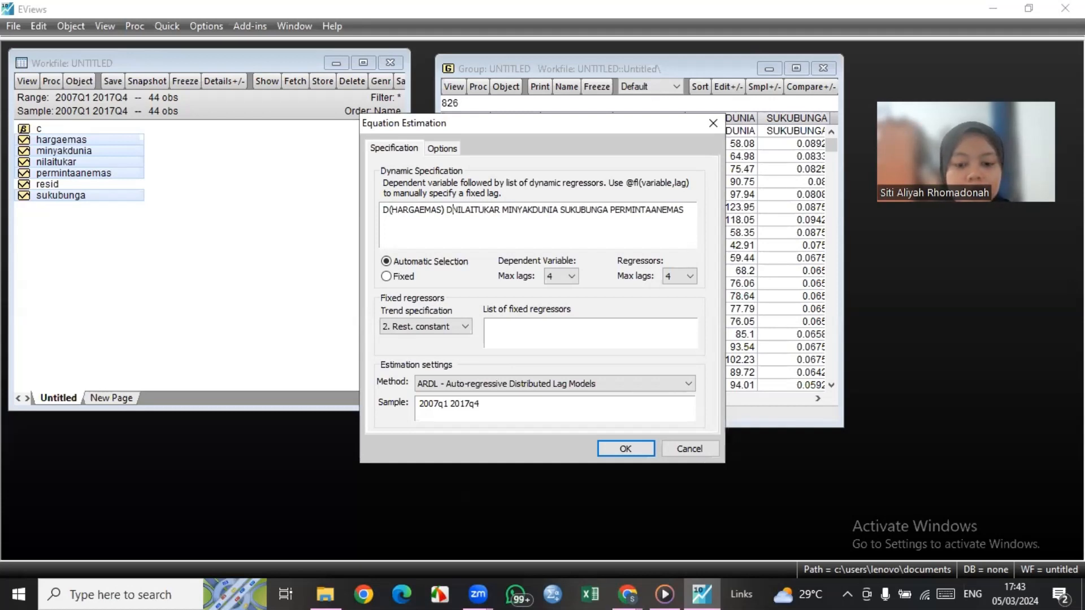
key(BackSpace)
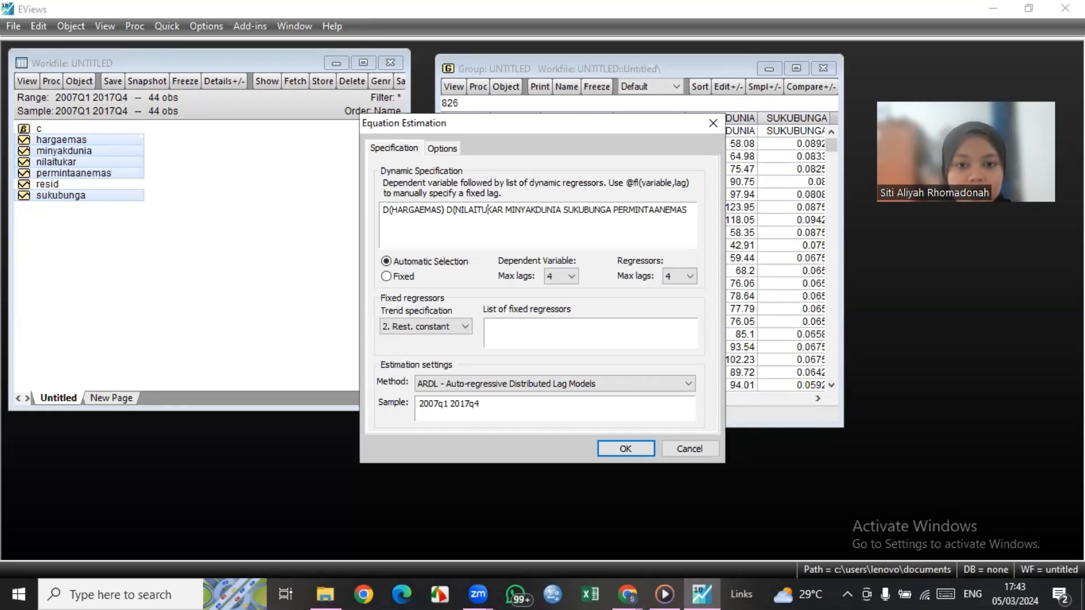
text(())
key(BackSpace)
key(Right)
key(Right)
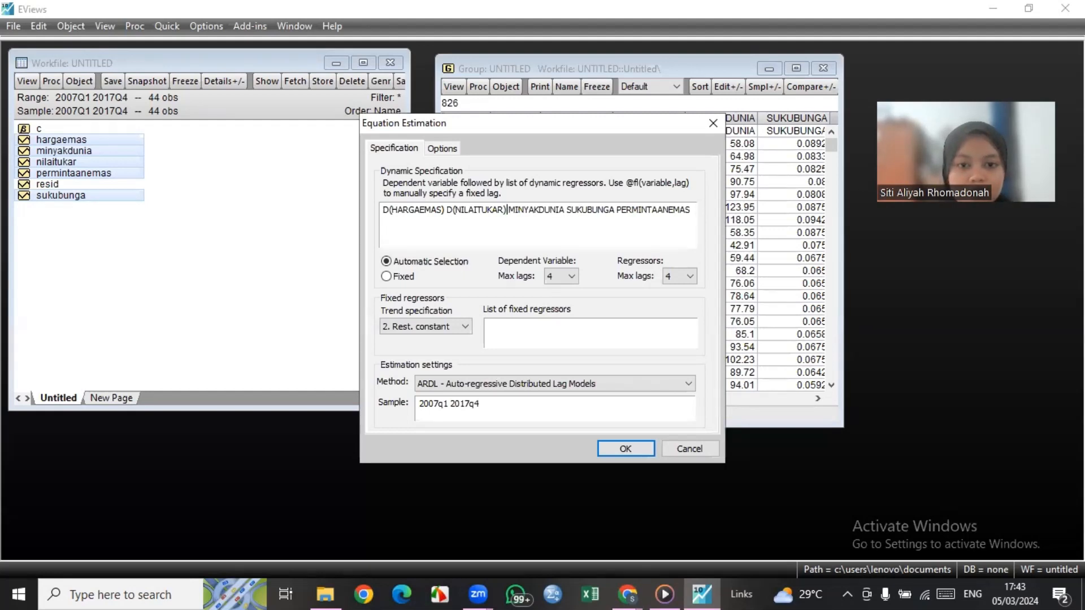
Change the oil price and interest rate regressors to first differences, D(MINYAKDUNIA) and D(SUKUBUNGA), leaving PERMINTAANEMAS in level
text(D()
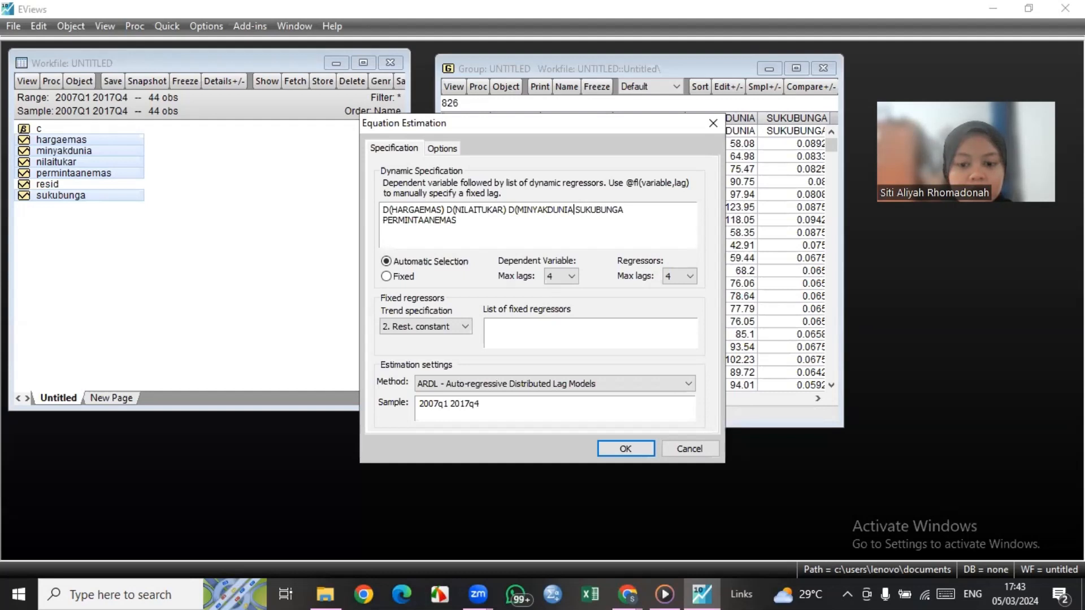
text(())
key(BackSpace)
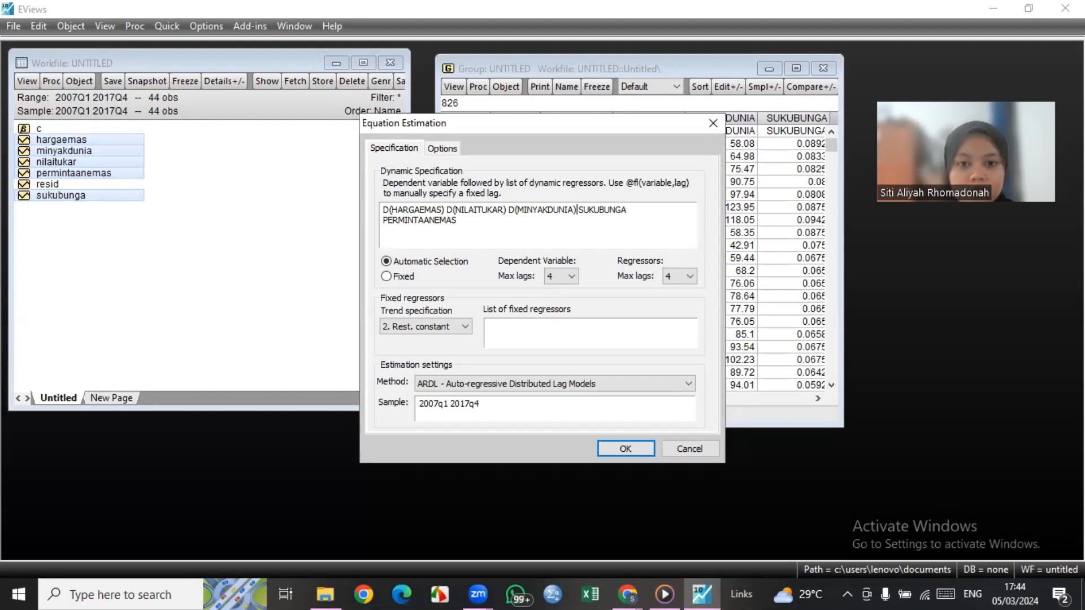
text(D()
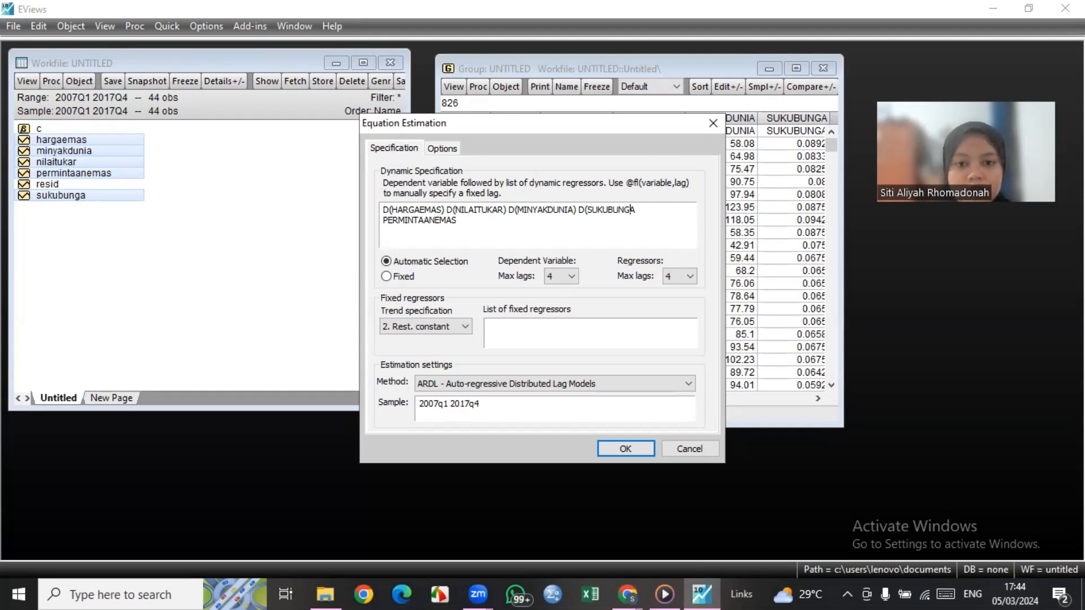
text())
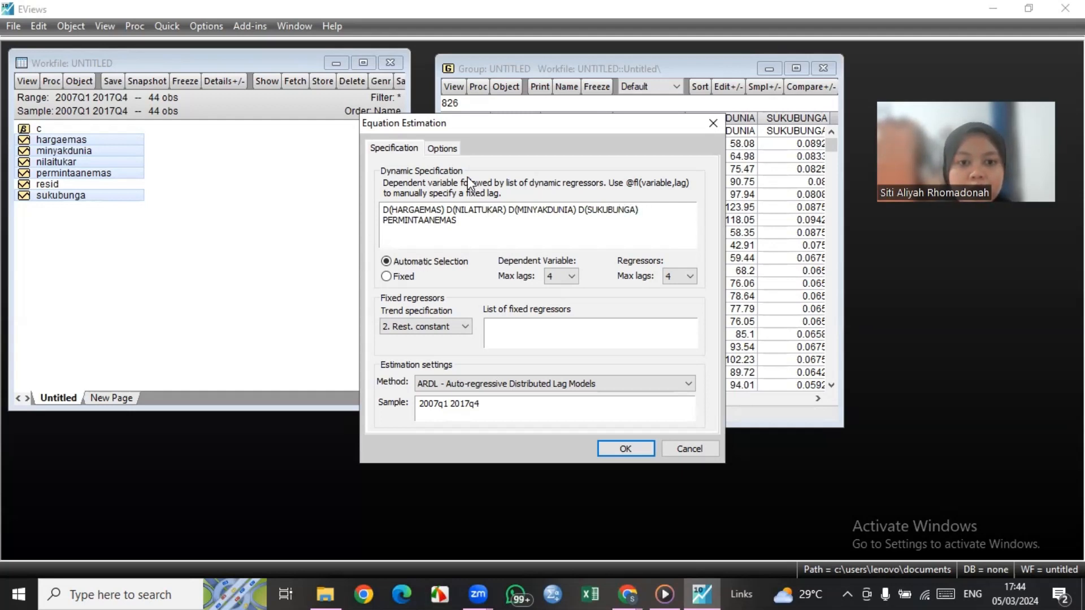
Estimate the ARDL equation with Akaike info criterion (AIC) for model selection and automatic selection up to 4 lags
click(441, 149)
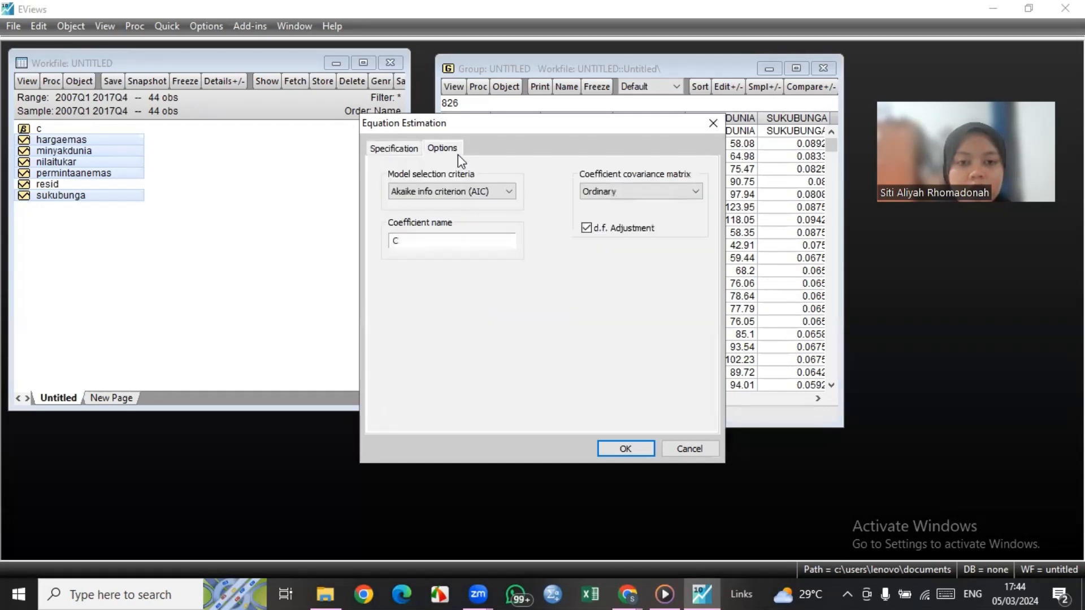
click(455, 192)
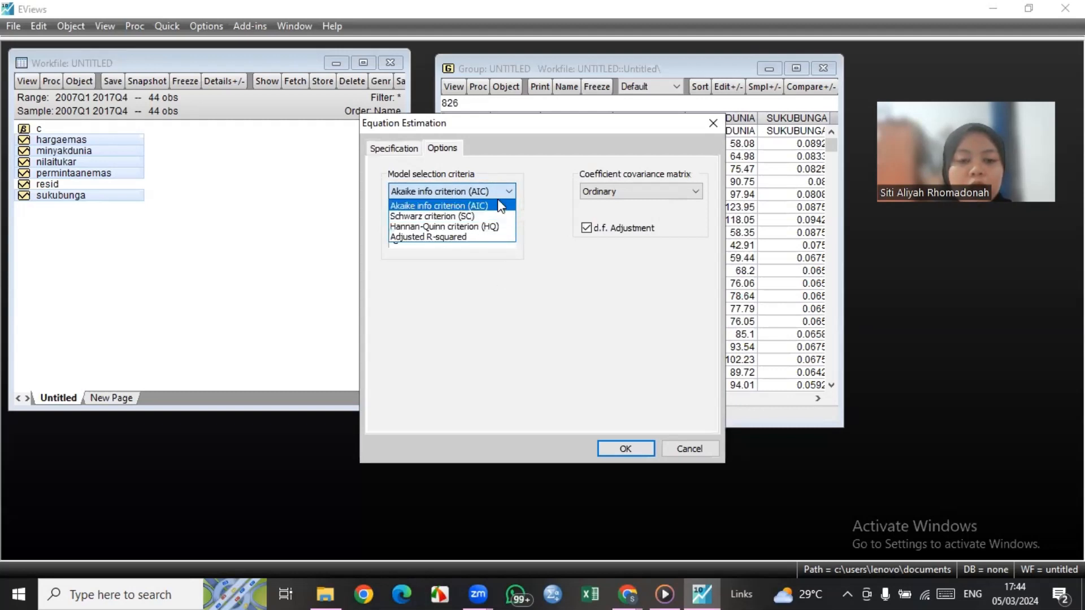
click(483, 305)
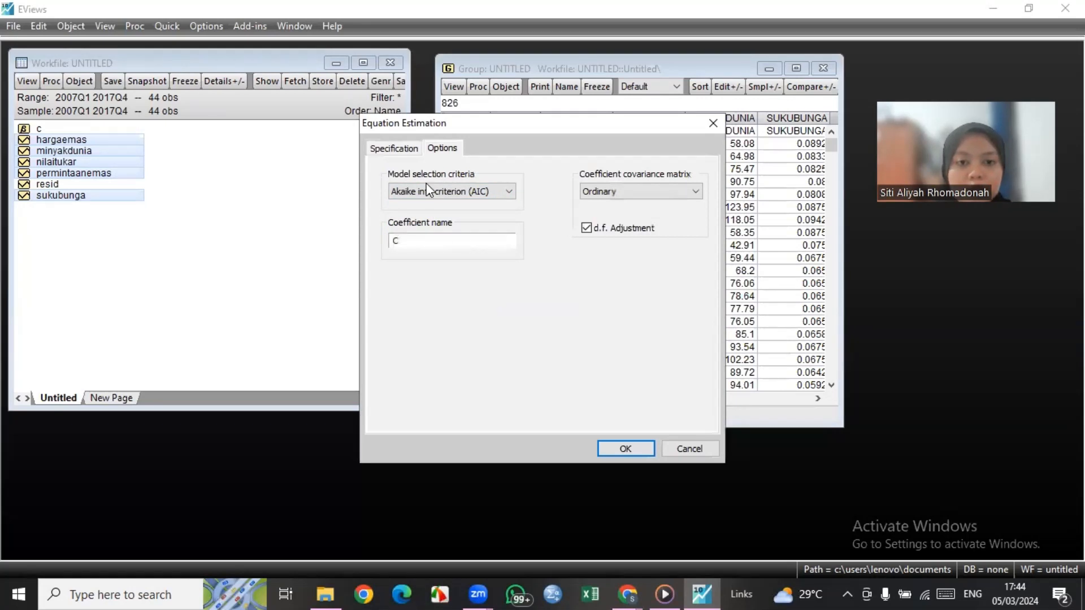
click(407, 154)
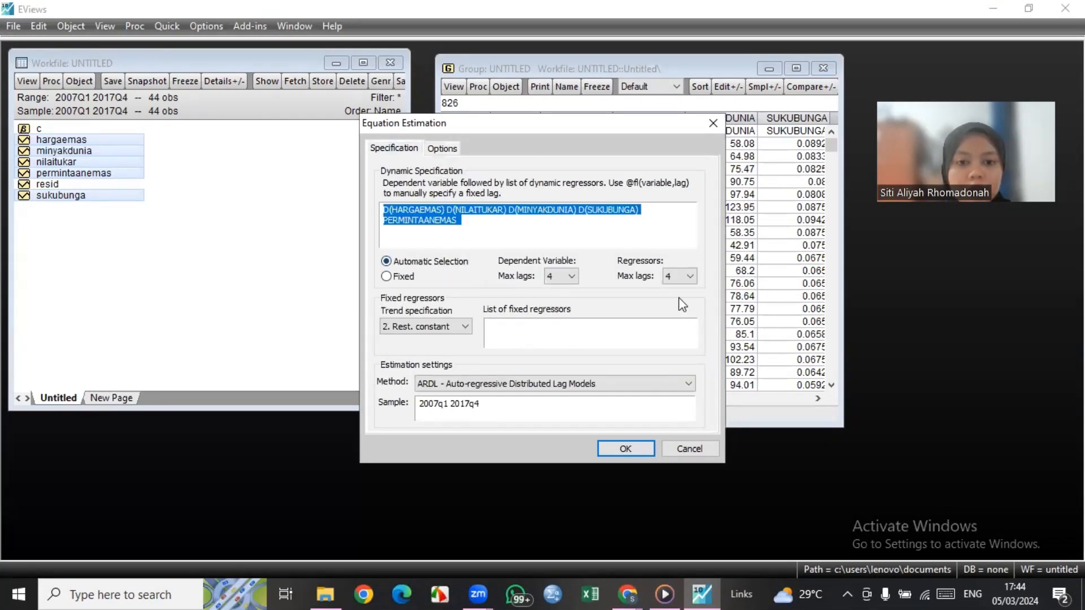
click(450, 150)
click(628, 448)
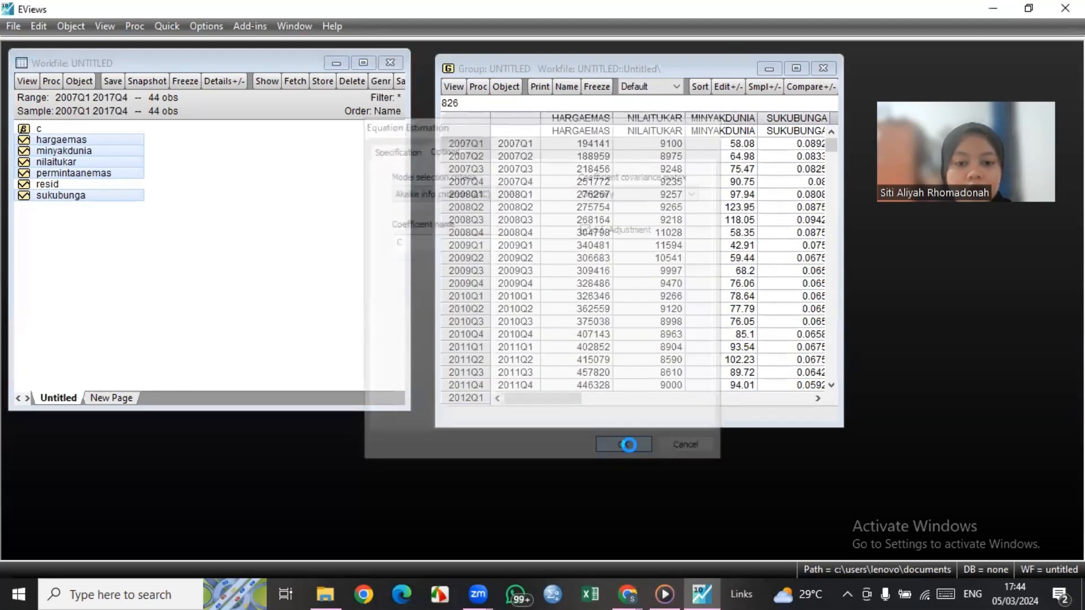
Reposition and widen the equation window, and look over the ARDL estimation output
drag(413, 210, 453, 79)
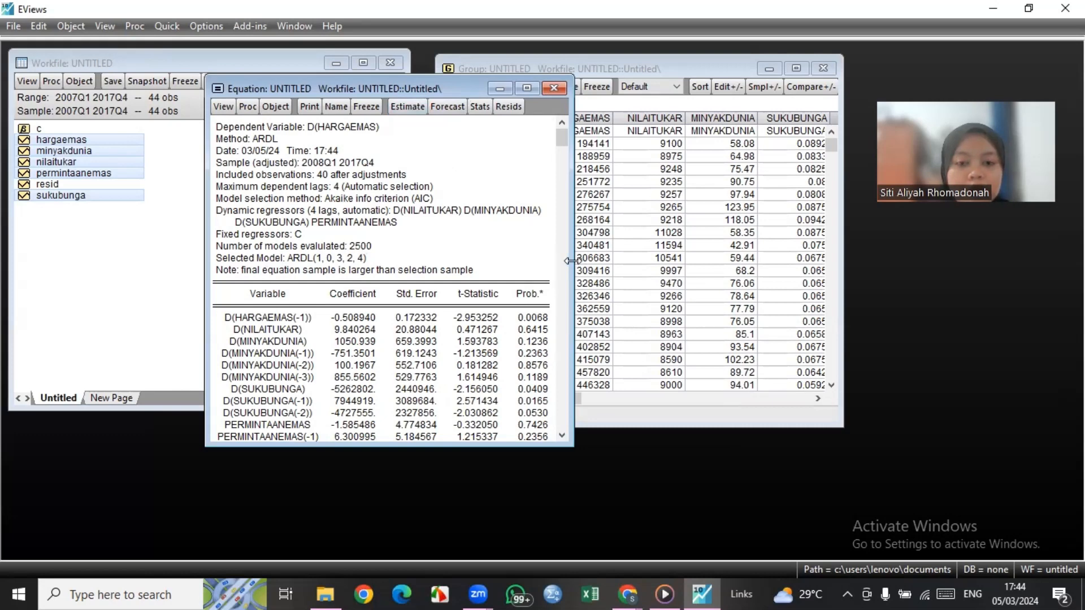
drag(572, 260, 613, 260)
scroll(543, 267, down, 3)
scroll(543, 267, up, 3)
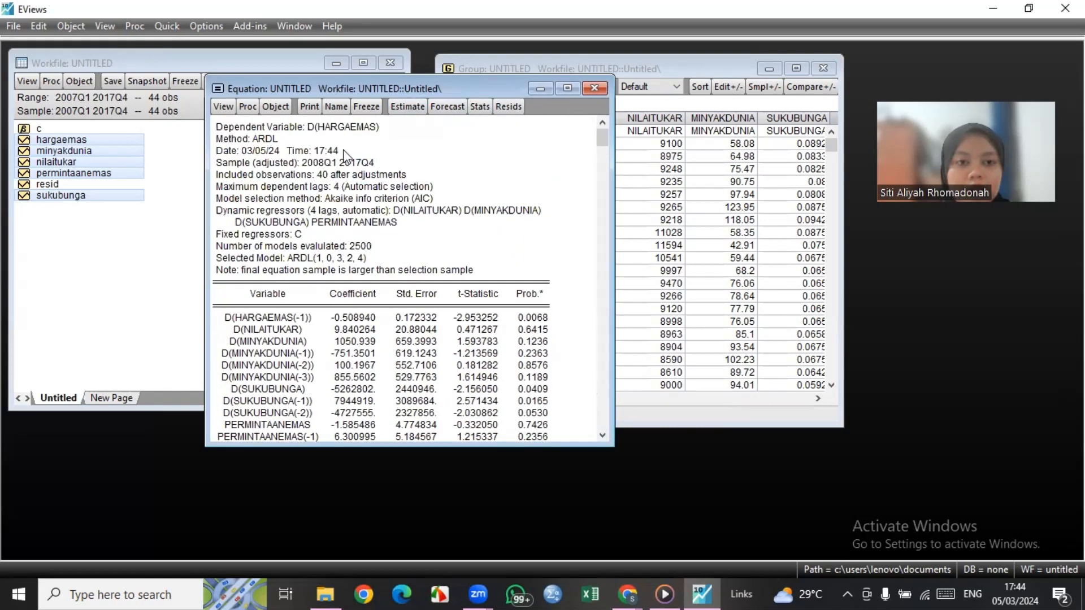
Run the Long Run Form and Bounds Test on the ARDL equation and review its levels equation and F-Bounds results
click(223, 107)
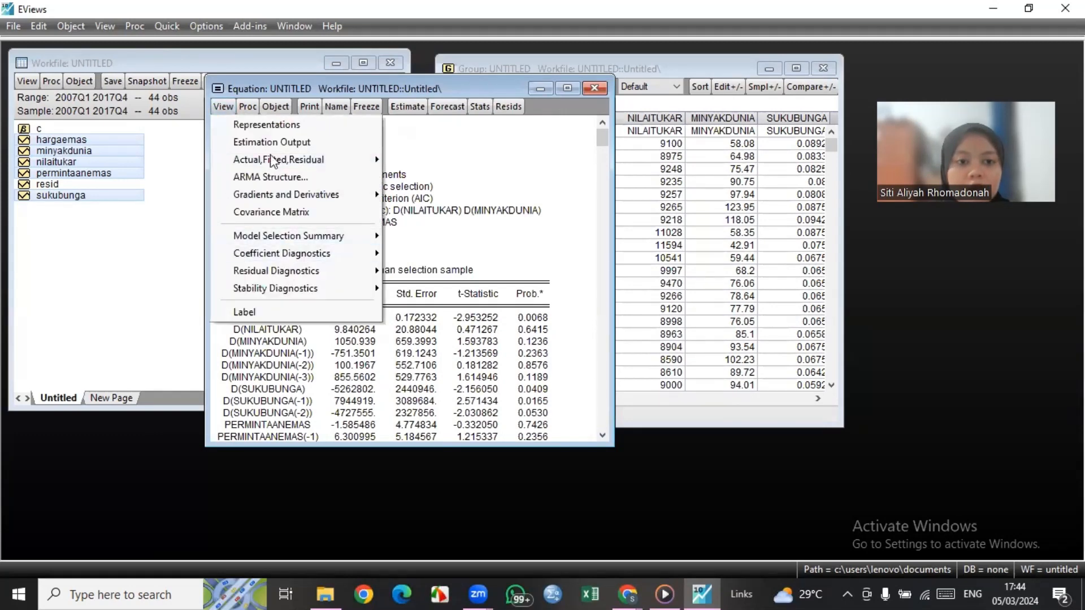
mouse_move(284, 255)
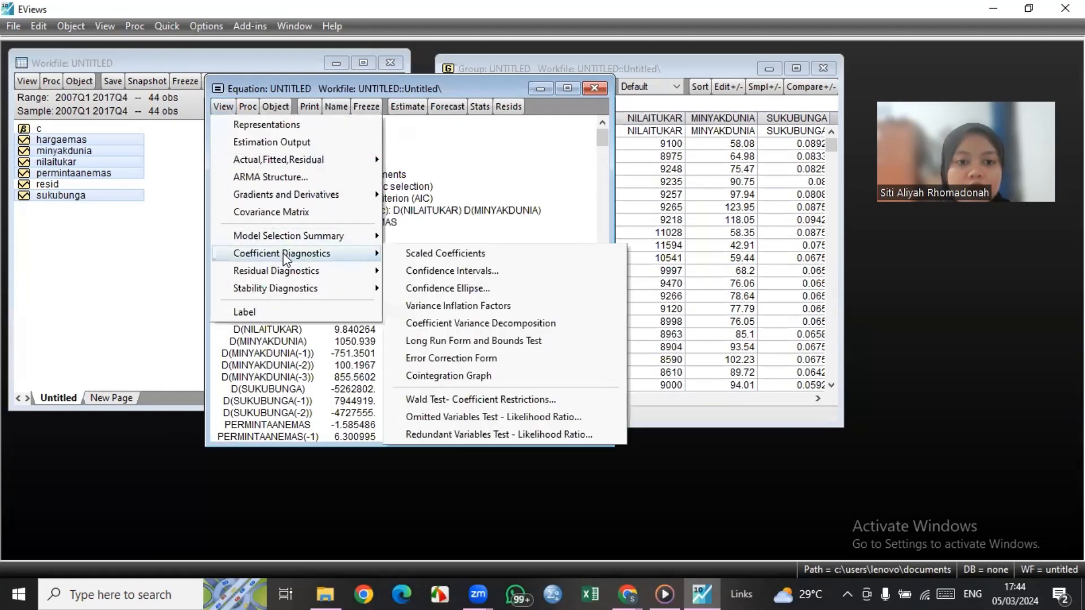
click(502, 342)
scroll(467, 322, down, 10)
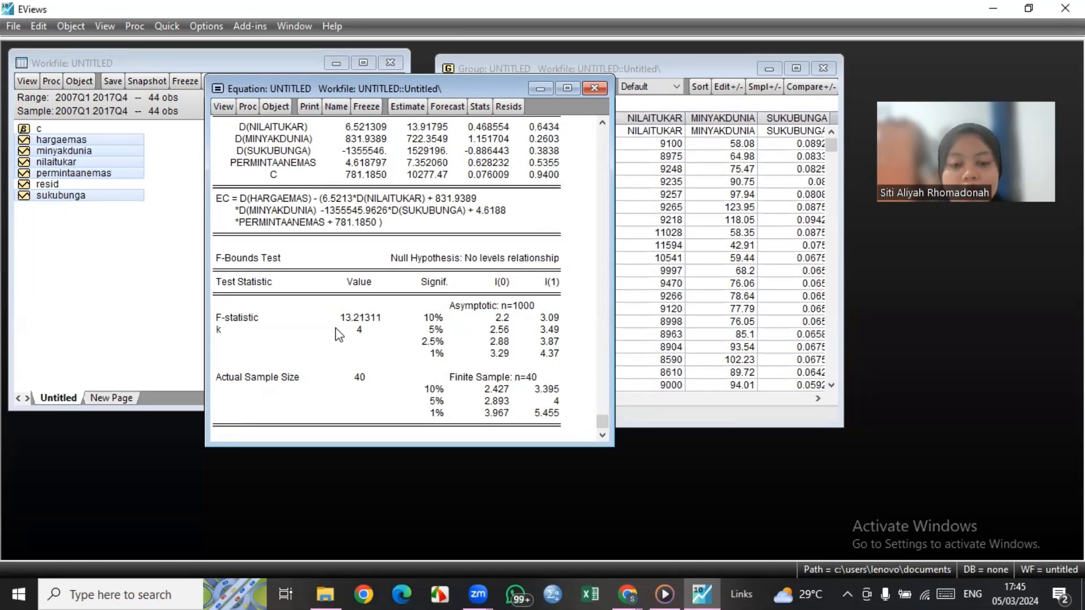
scroll(353, 301, up, 15)
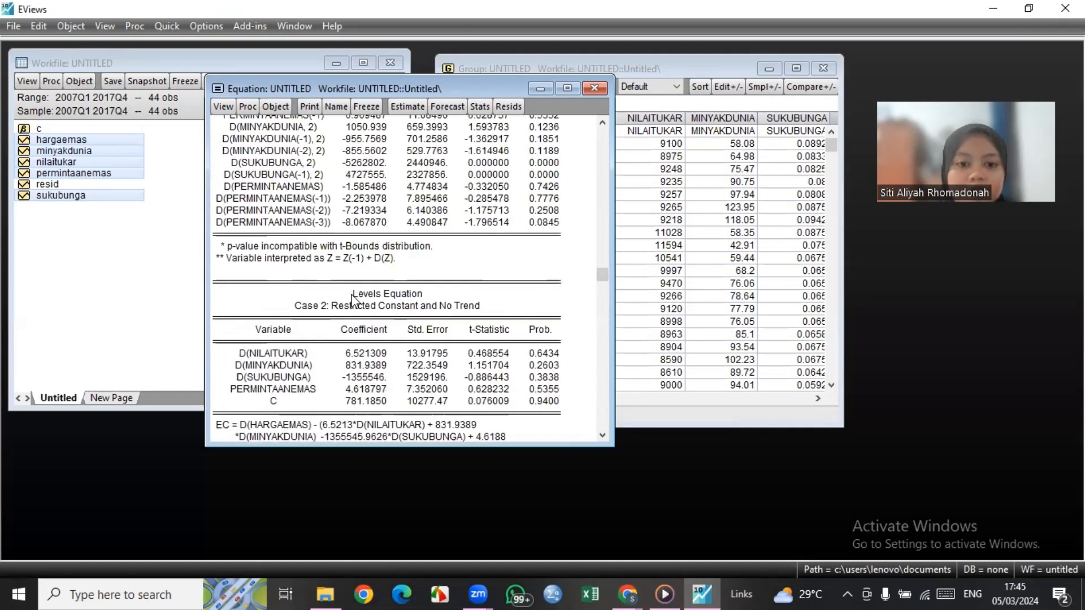
scroll(353, 301, down, 15)
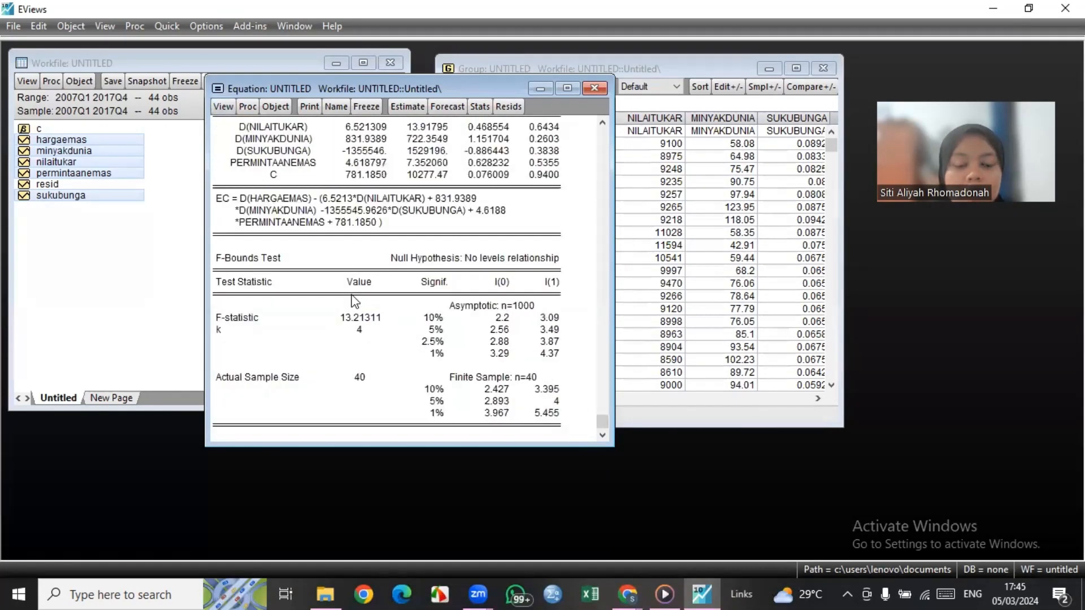
Re-estimate the ARDL equation with Schwarz criterion (SC) for model selection and look over the estimation output
scroll(354, 299, up, 15)
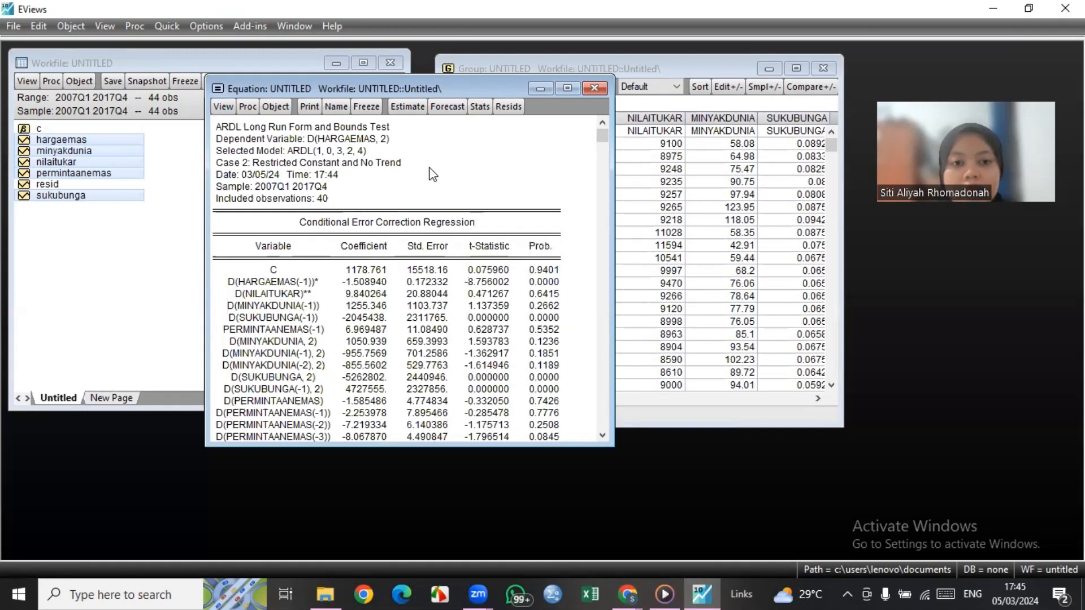
click(411, 107)
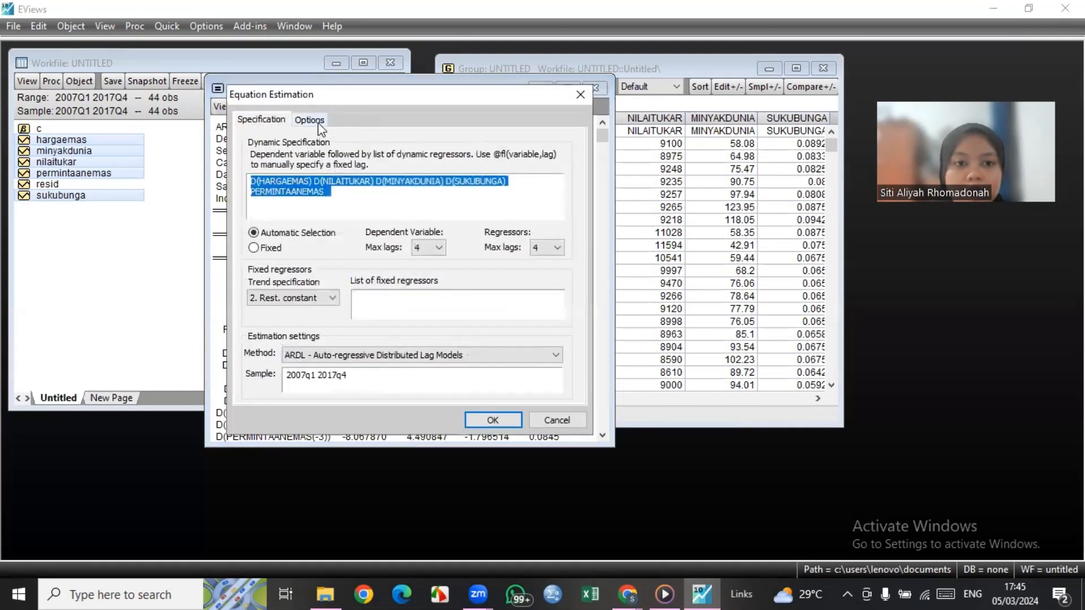
click(309, 119)
click(316, 163)
click(316, 162)
click(317, 163)
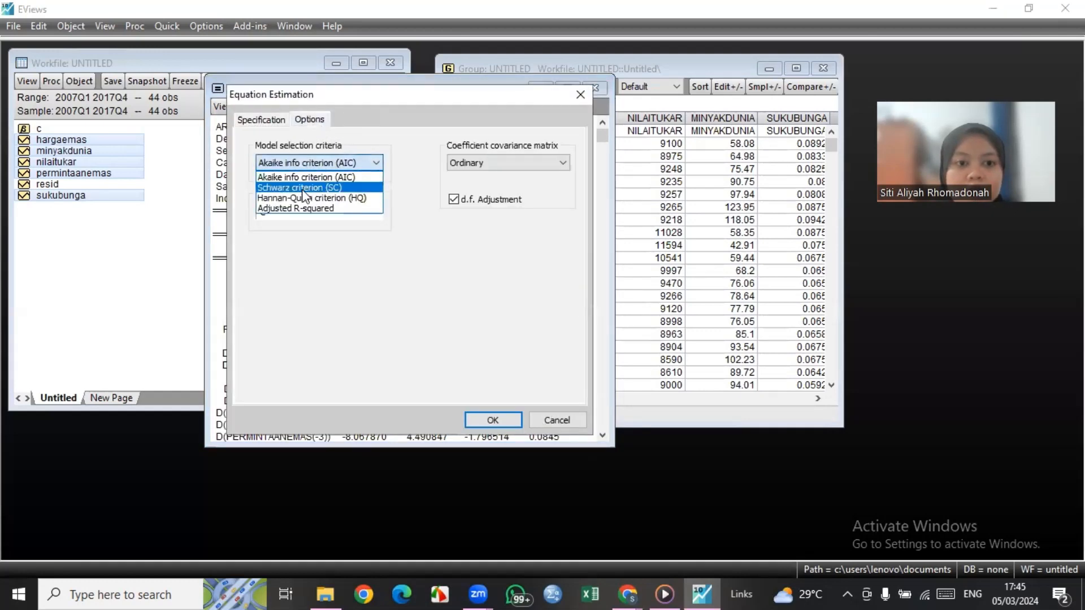
click(302, 188)
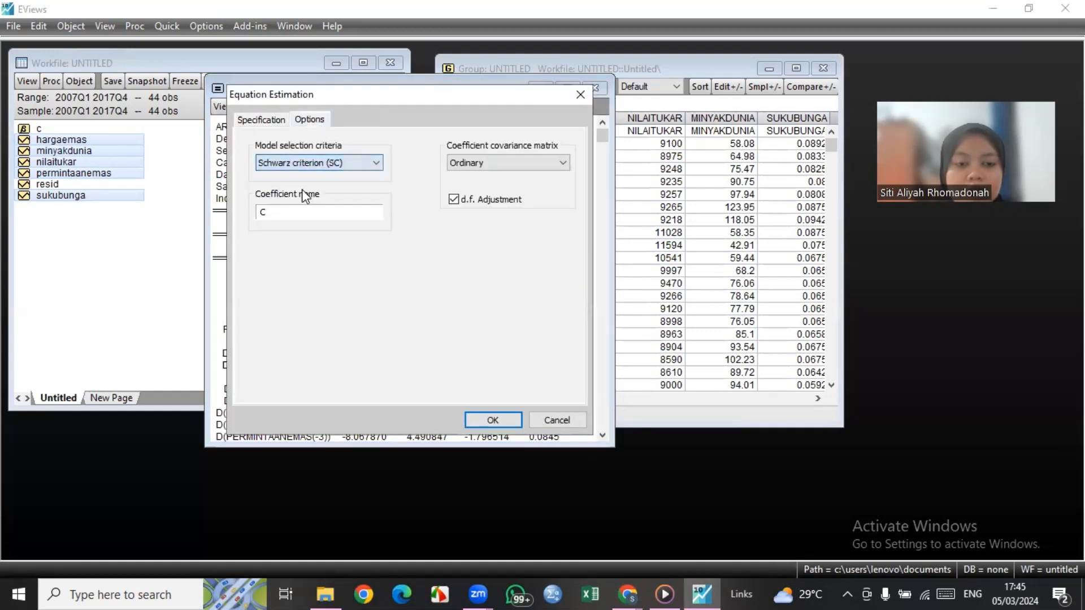
click(485, 419)
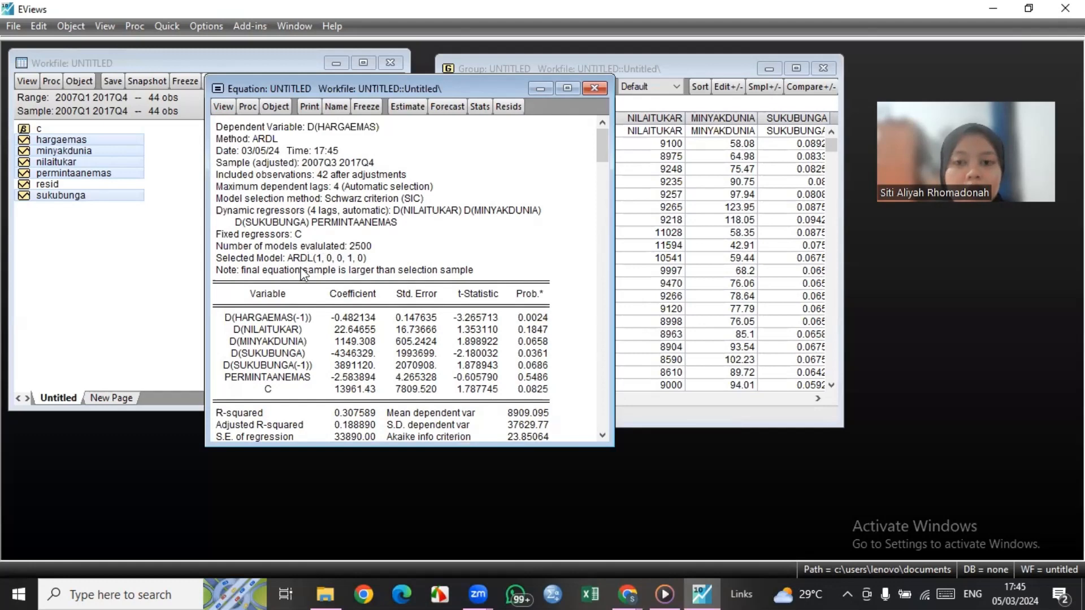
scroll(398, 293, down, 3)
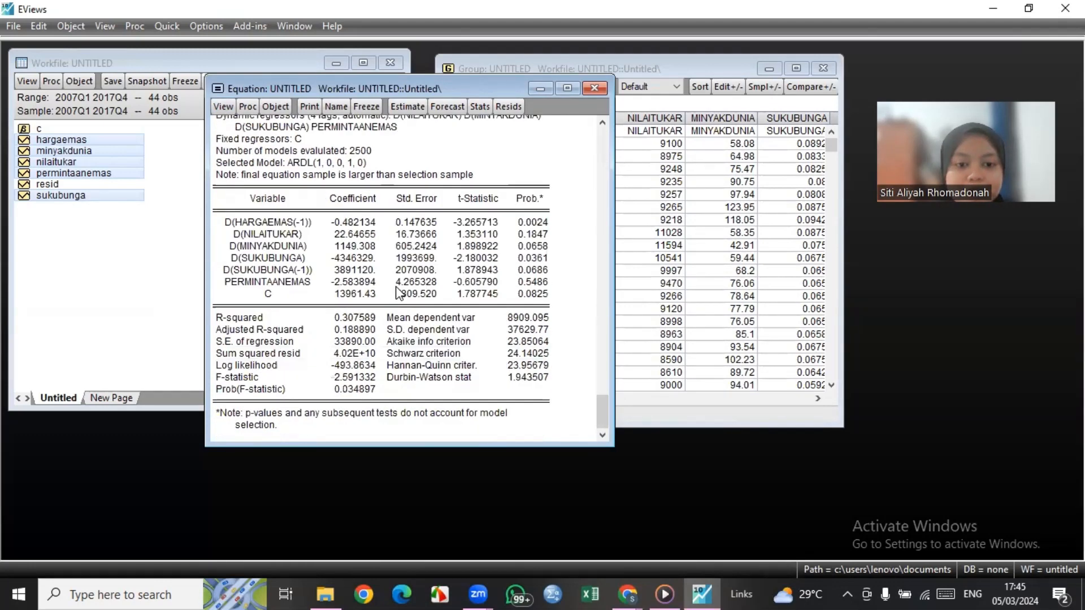
scroll(398, 293, up, 3)
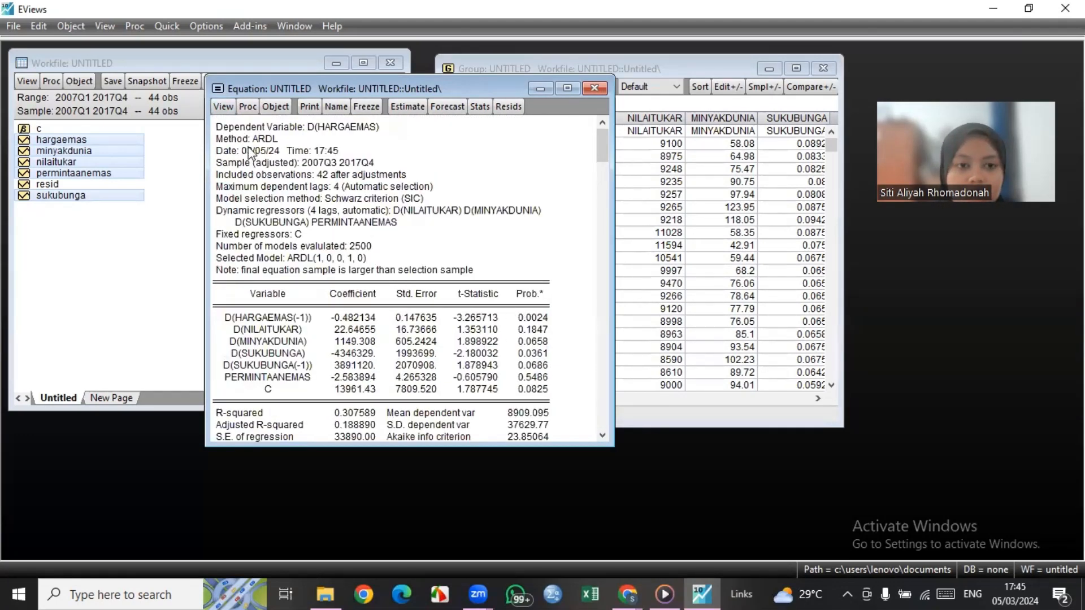
Run the Long Run Form and Bounds Test on the Schwarz-selected model and review its levels equation and F-Bounds results
click(229, 108)
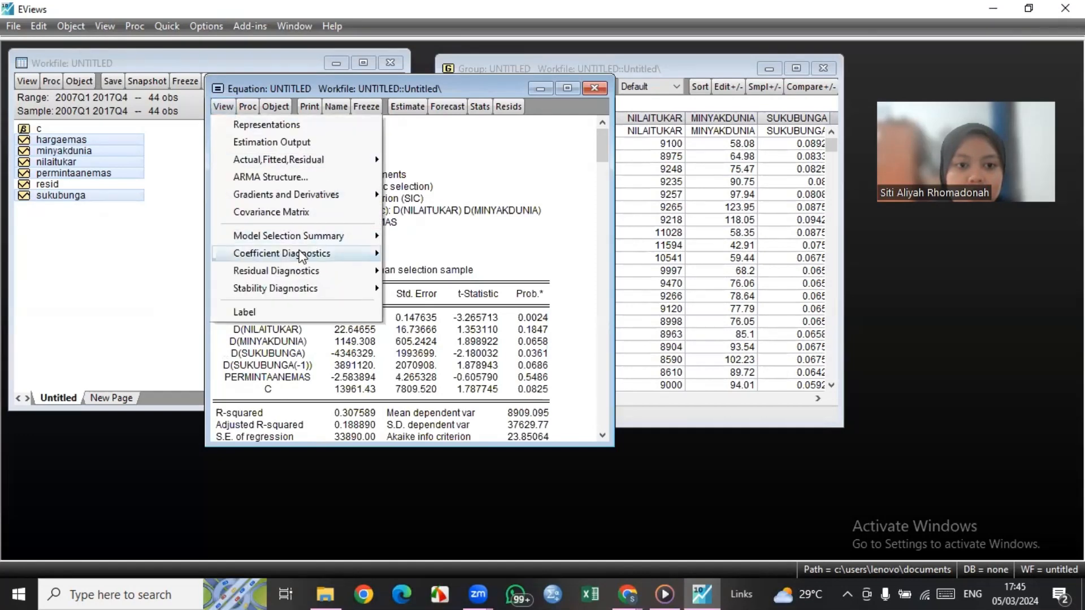
mouse_move(302, 256)
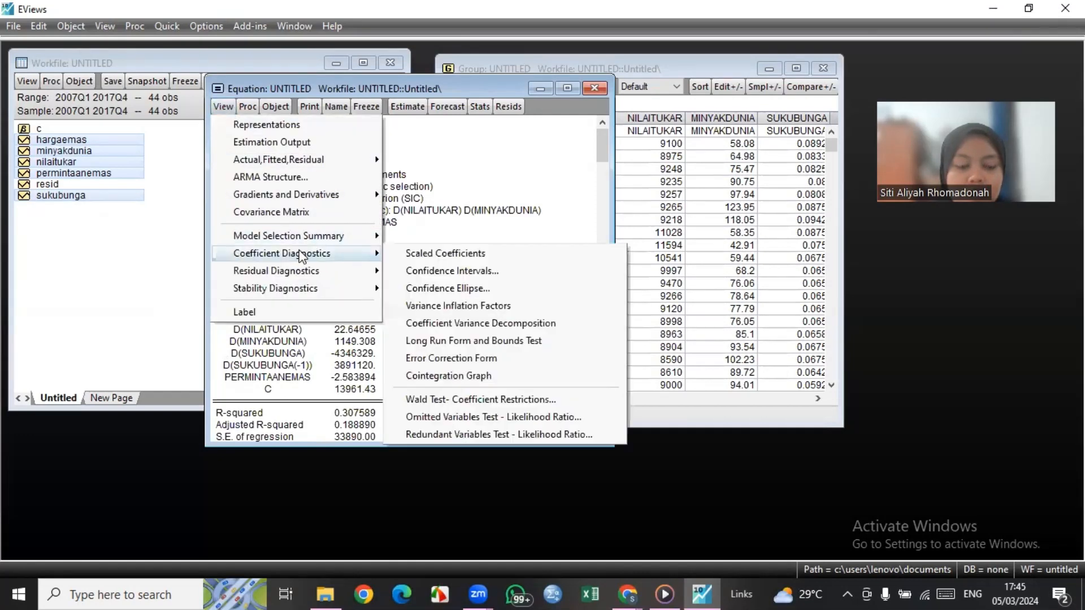
click(466, 342)
scroll(465, 342, down, 3)
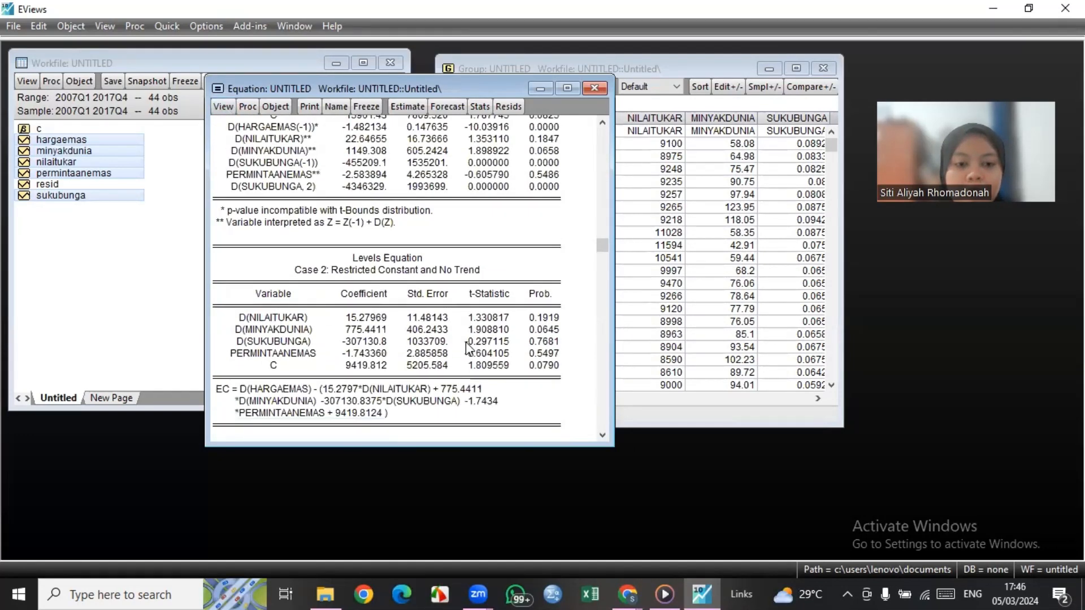
scroll(468, 348, down, 7)
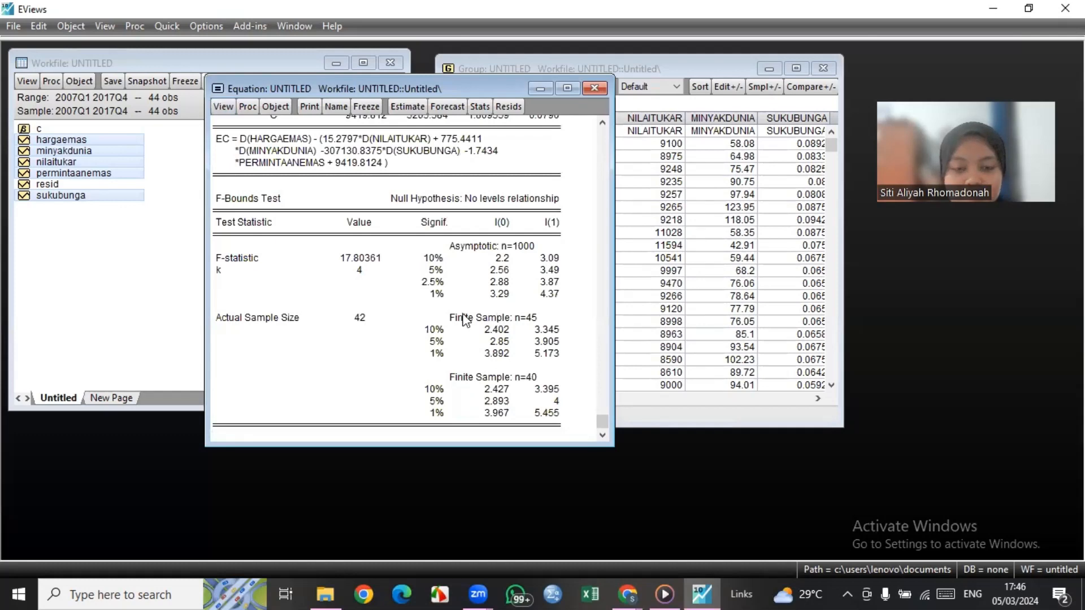
scroll(407, 298, up, 10)
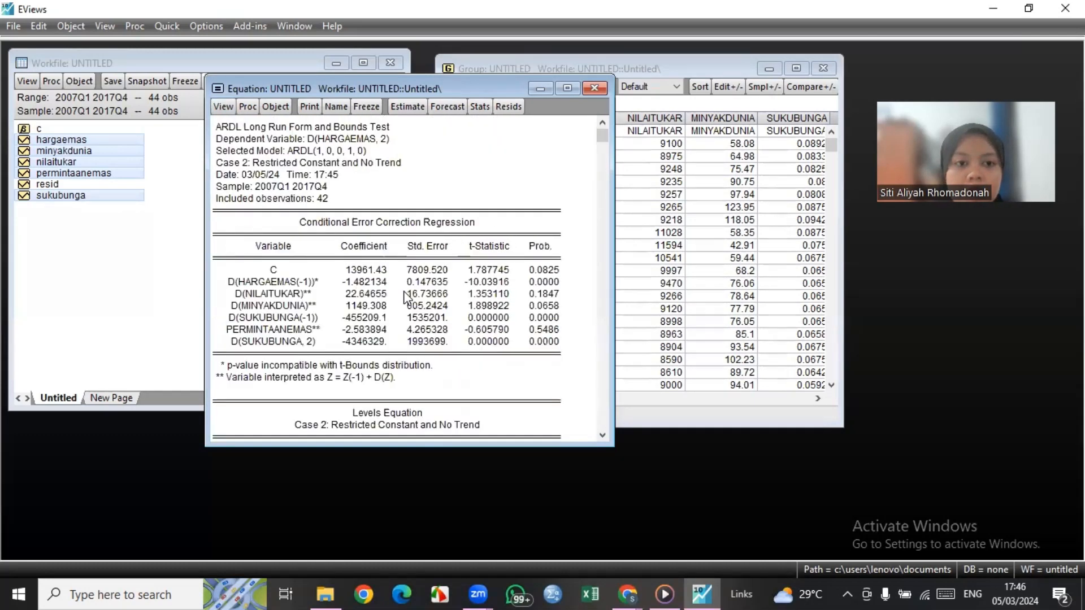
scroll(420, 225, down, 10)
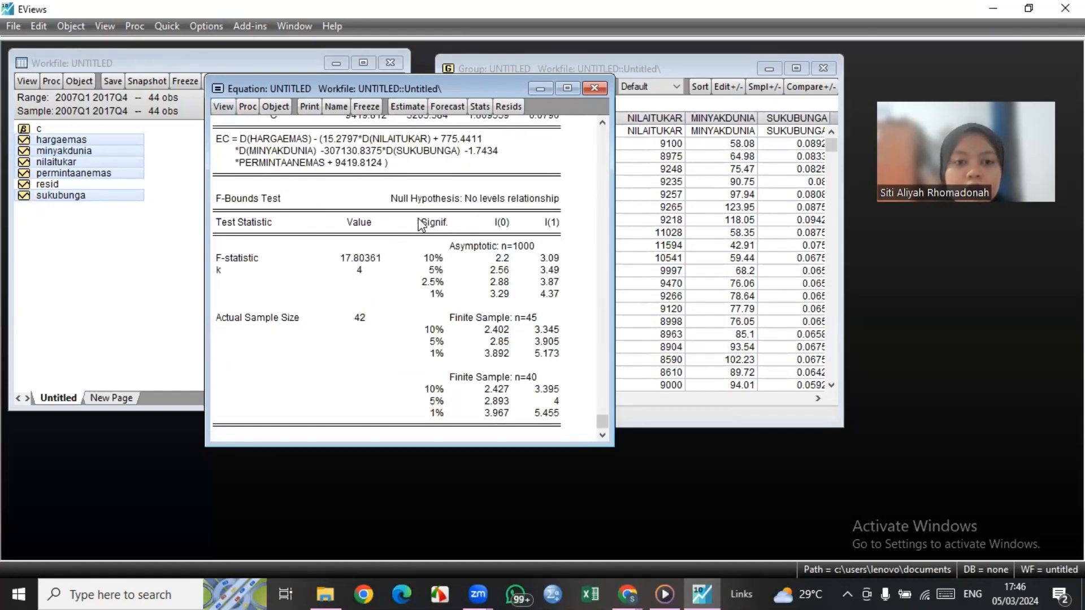
scroll(419, 225, up, 10)
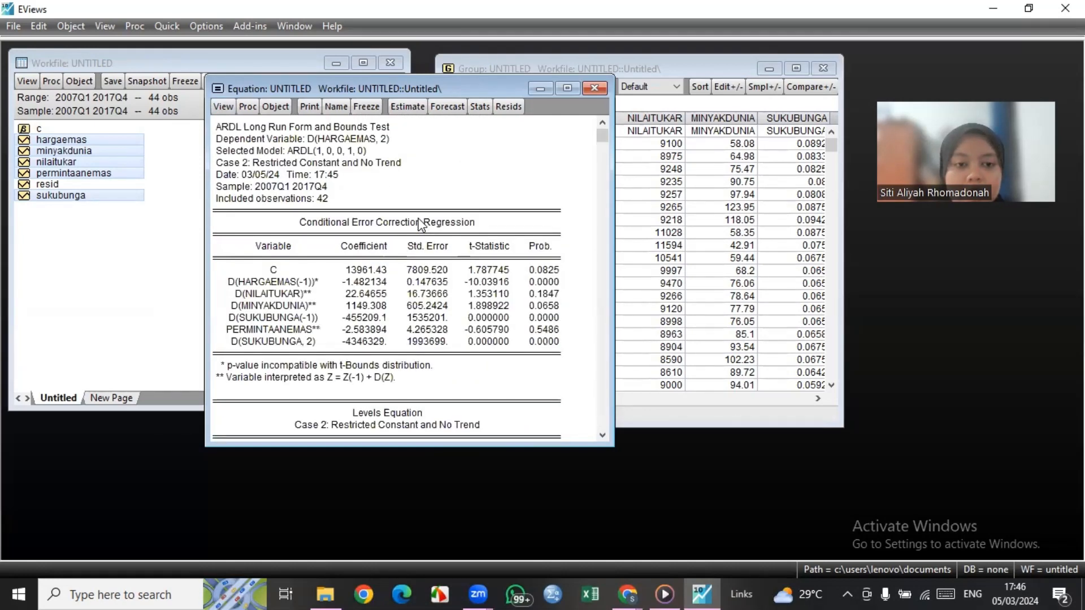
scroll(420, 225, down, 10)
scroll(420, 225, up, 10)
Show the Error Correction Form of the ARDL equation and review the ECM regression and its F-Bounds Test
click(223, 107)
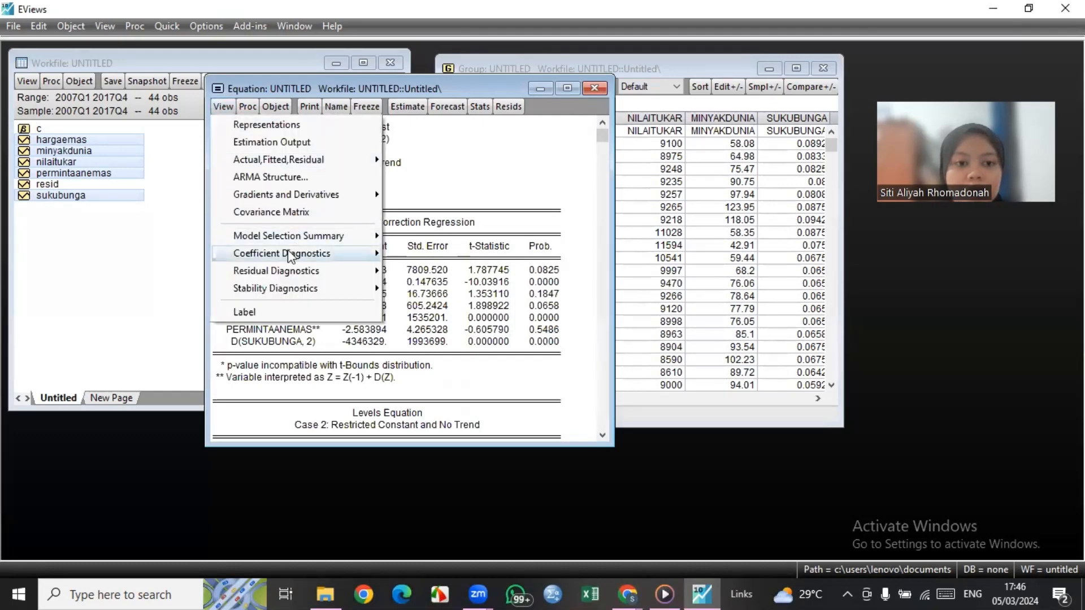
mouse_move(289, 255)
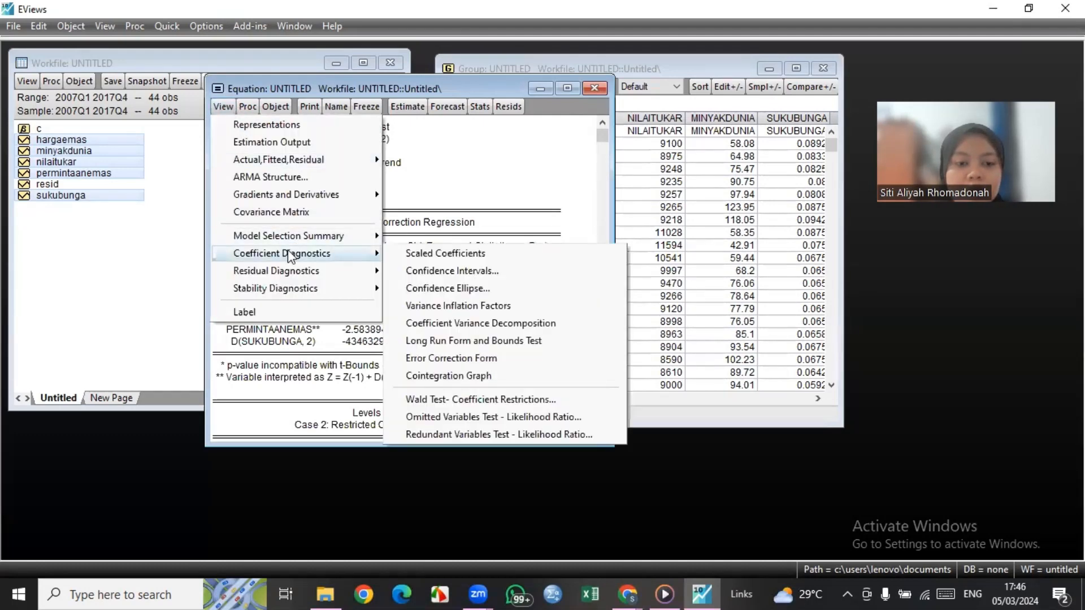
click(459, 362)
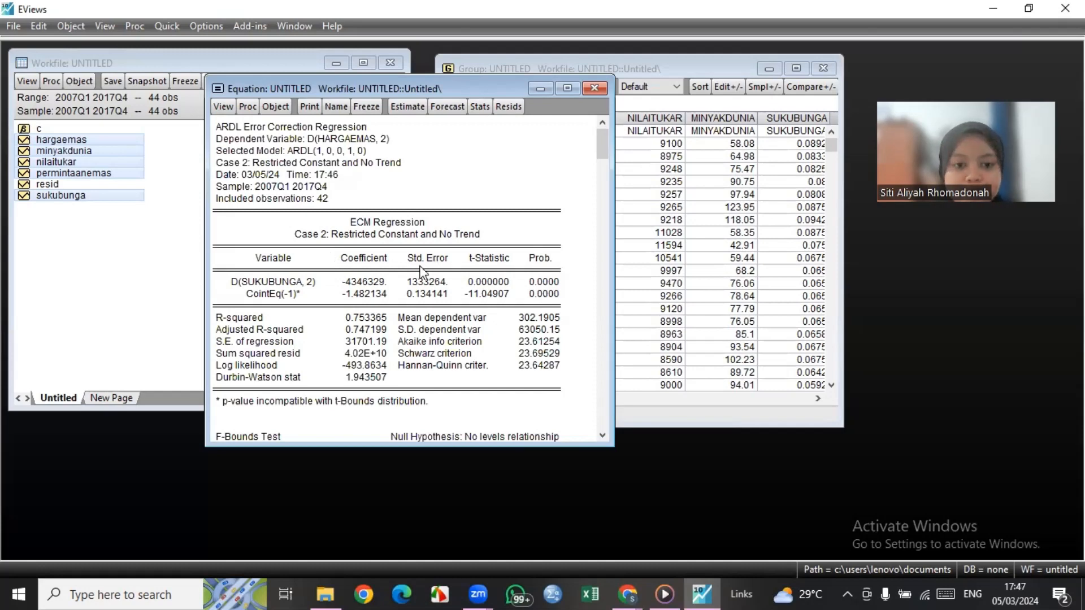
scroll(469, 280, down, 3)
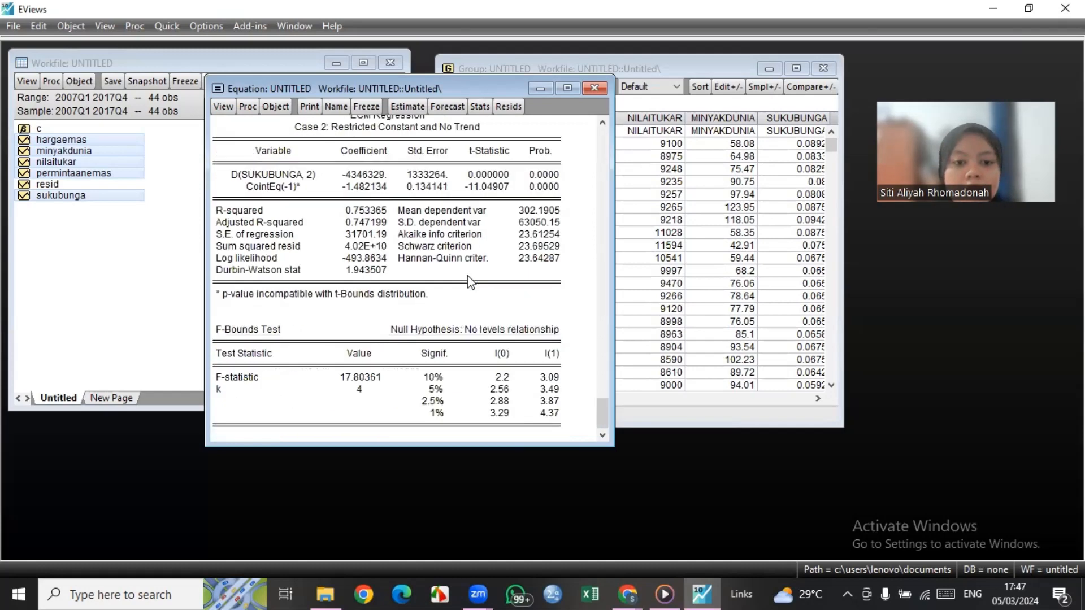
scroll(469, 281, up, 3)
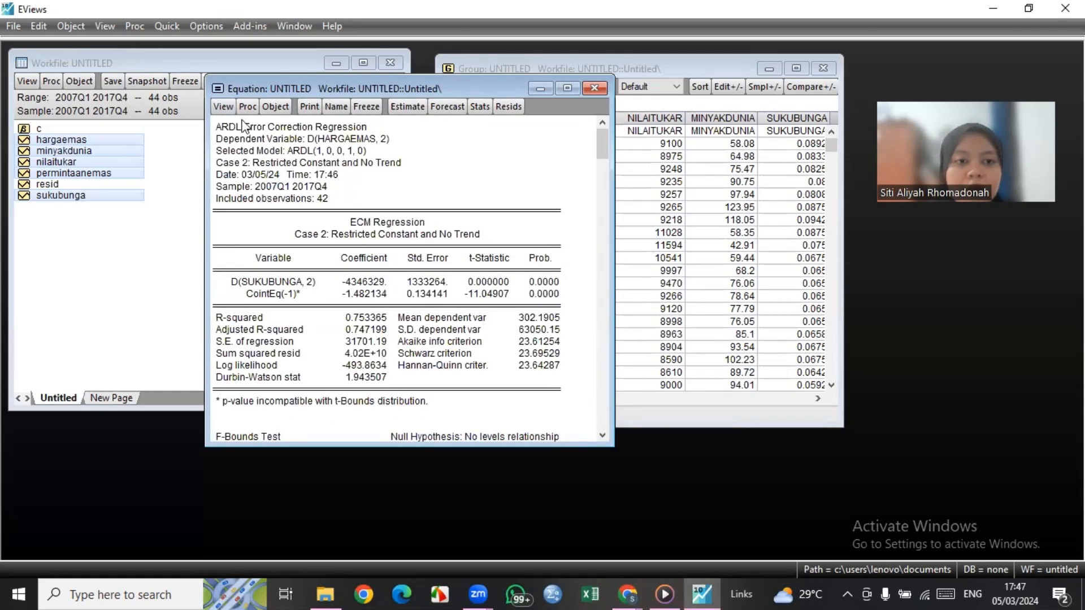
Reopen the Long Run Form and Bounds Test and go over its conditional error correction regression and levels equation
click(224, 108)
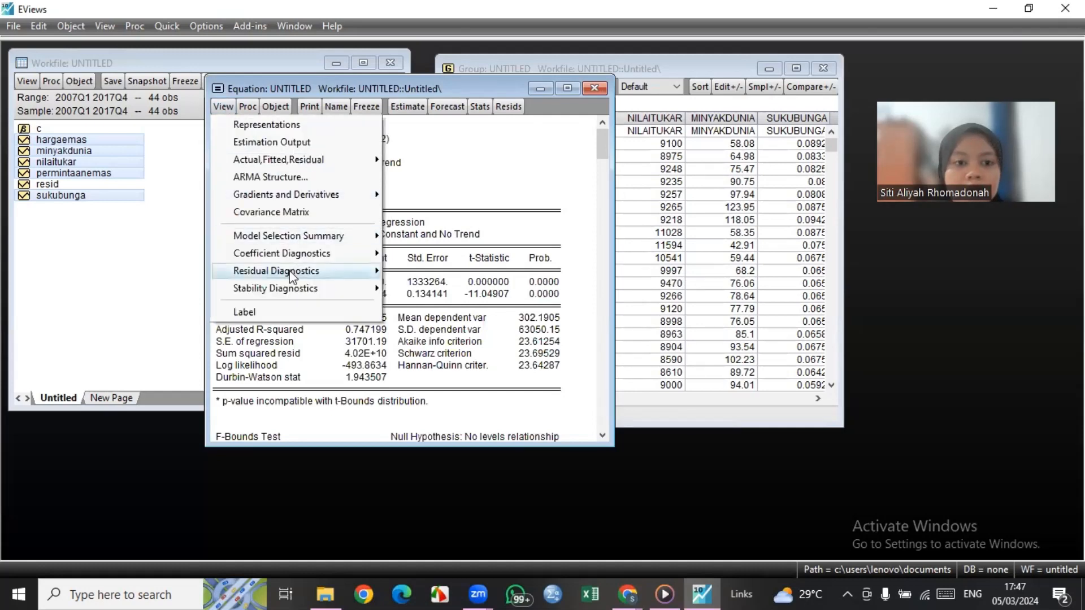
mouse_move(293, 256)
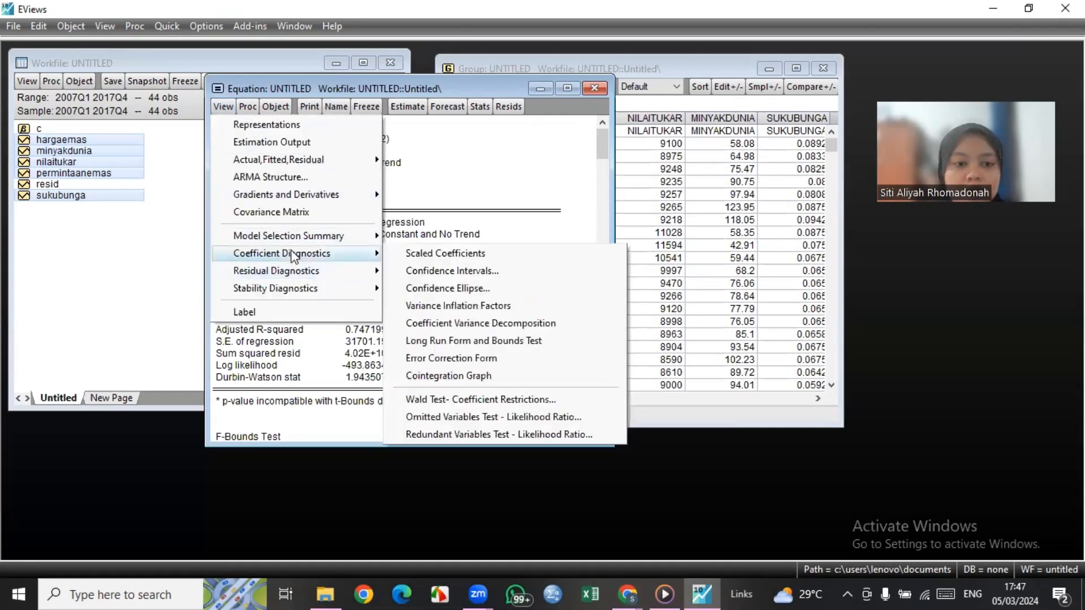
click(466, 341)
scroll(465, 341, down, 10)
scroll(466, 342, up, 10)
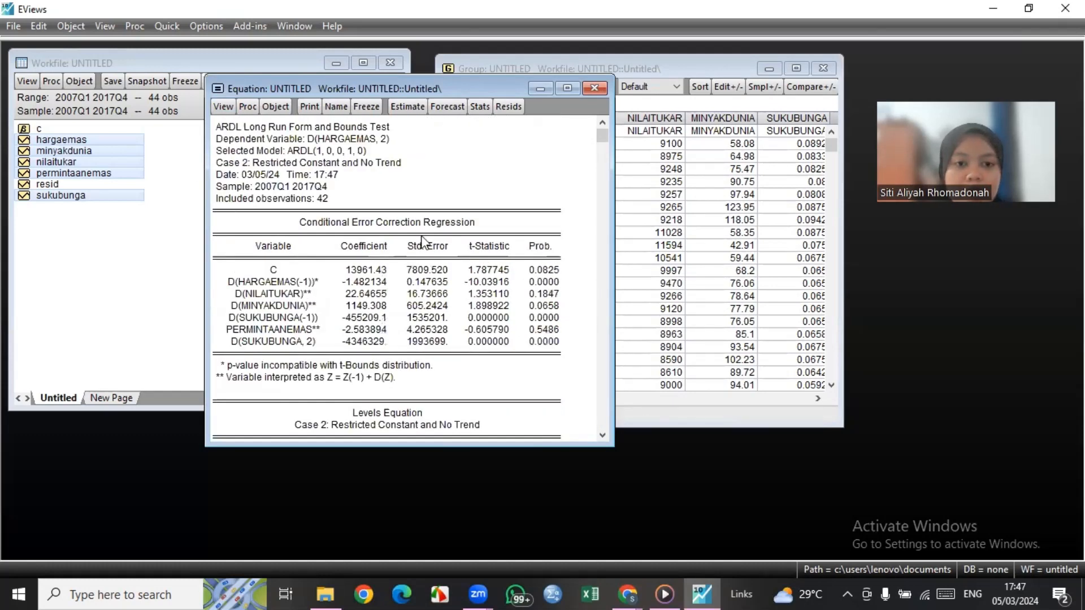
scroll(424, 243, down, 3)
scroll(425, 271, up, 3)
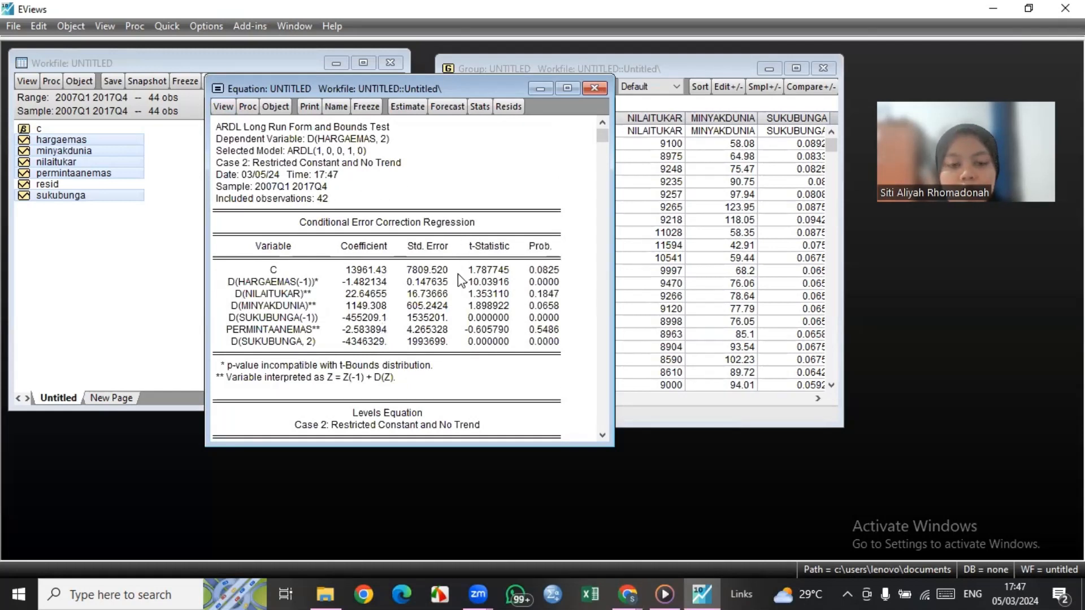
scroll(462, 280, down, 8)
scroll(461, 279, up, 1)
scroll(462, 280, down, 1)
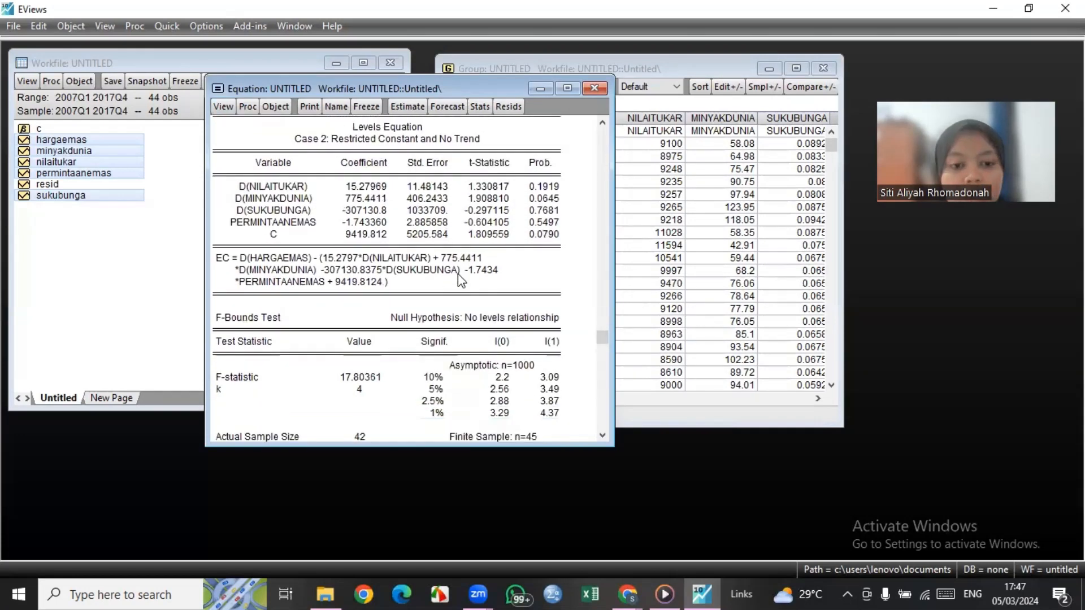
scroll(462, 280, up, 8)
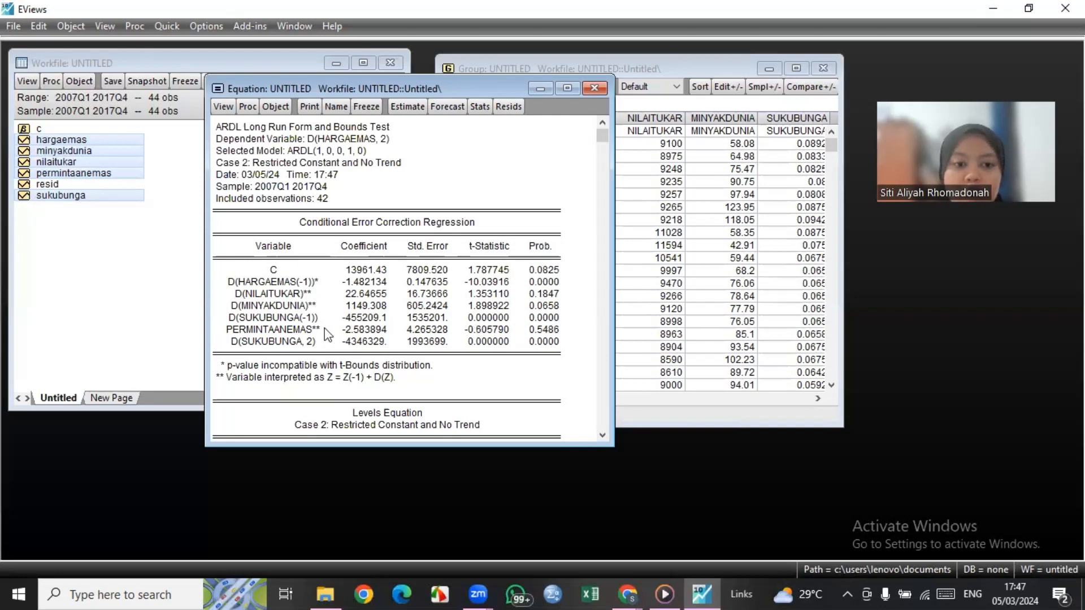
Examine the probability of D(SUKUBUNGA(-1)) in the conditional error correction regression, and compare it with the levels equation and F-Bounds Test
click(299, 330)
click(304, 318)
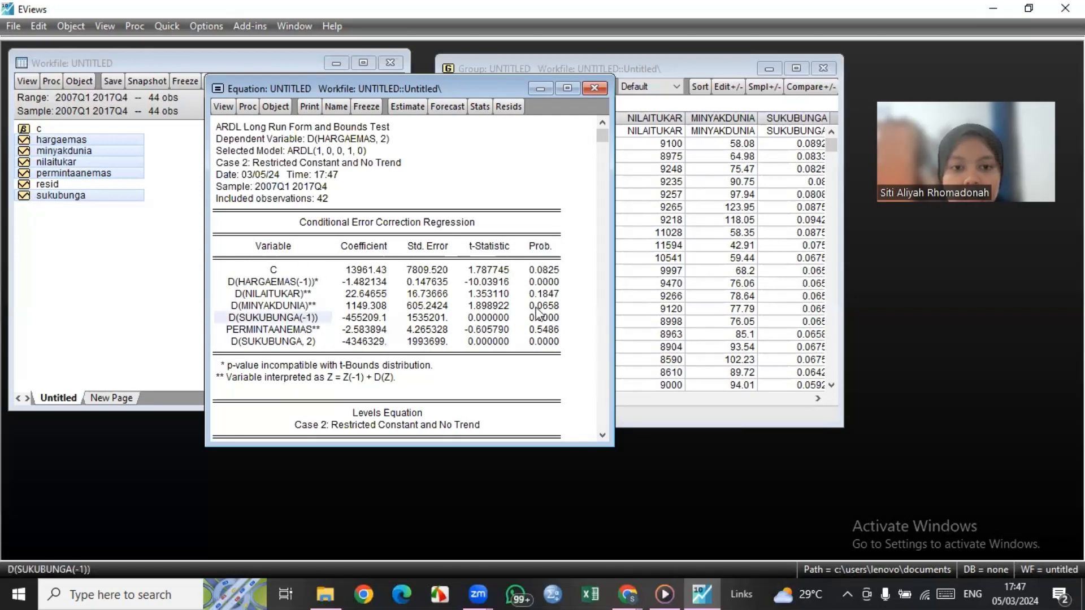
click(546, 318)
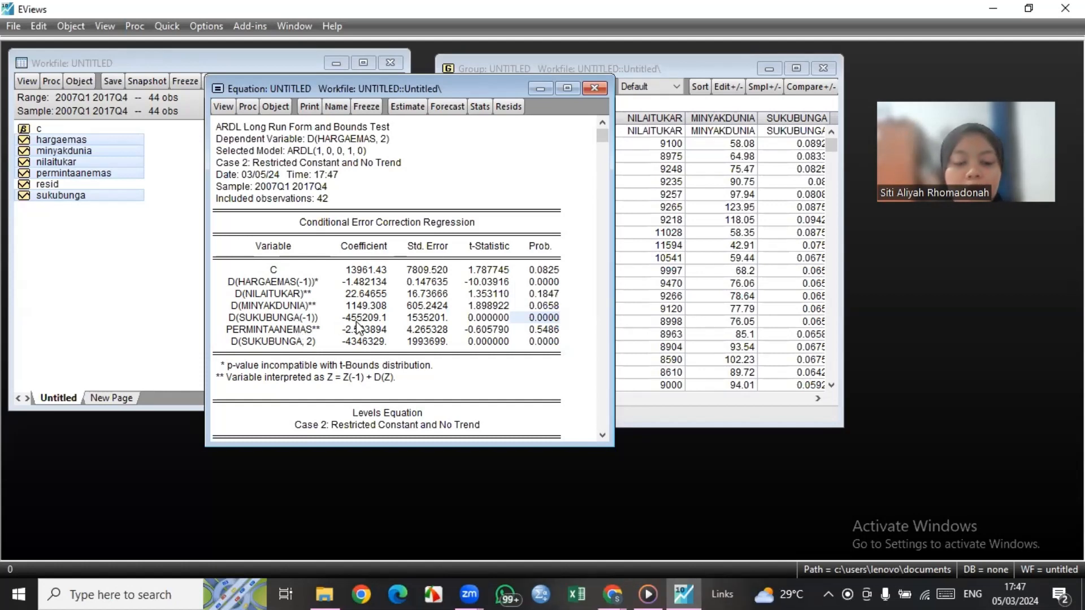
scroll(357, 326, down, 2)
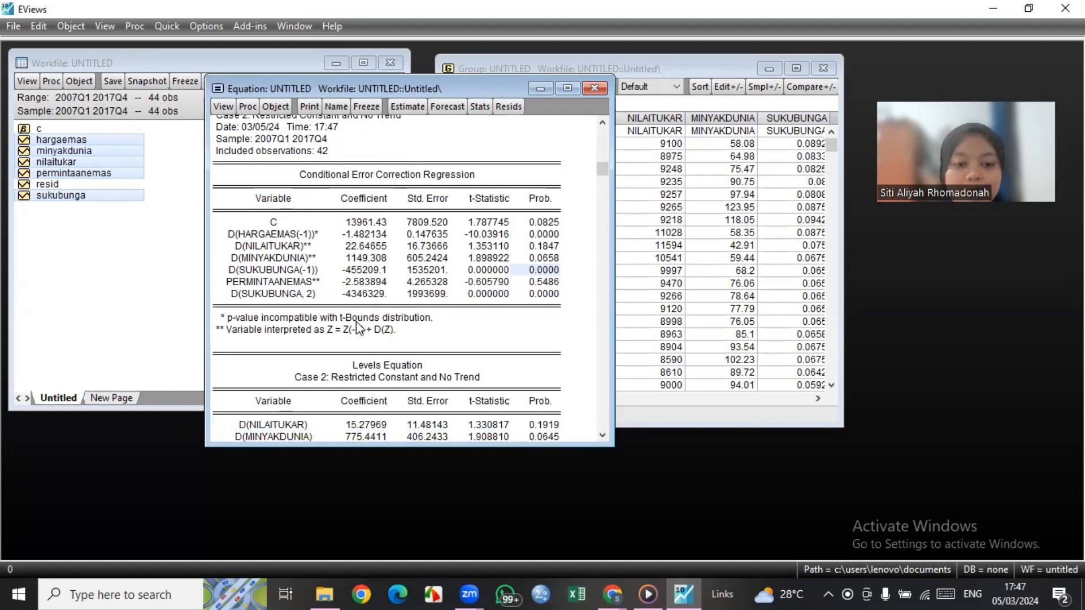
scroll(357, 327, down, 10)
scroll(357, 326, up, 12)
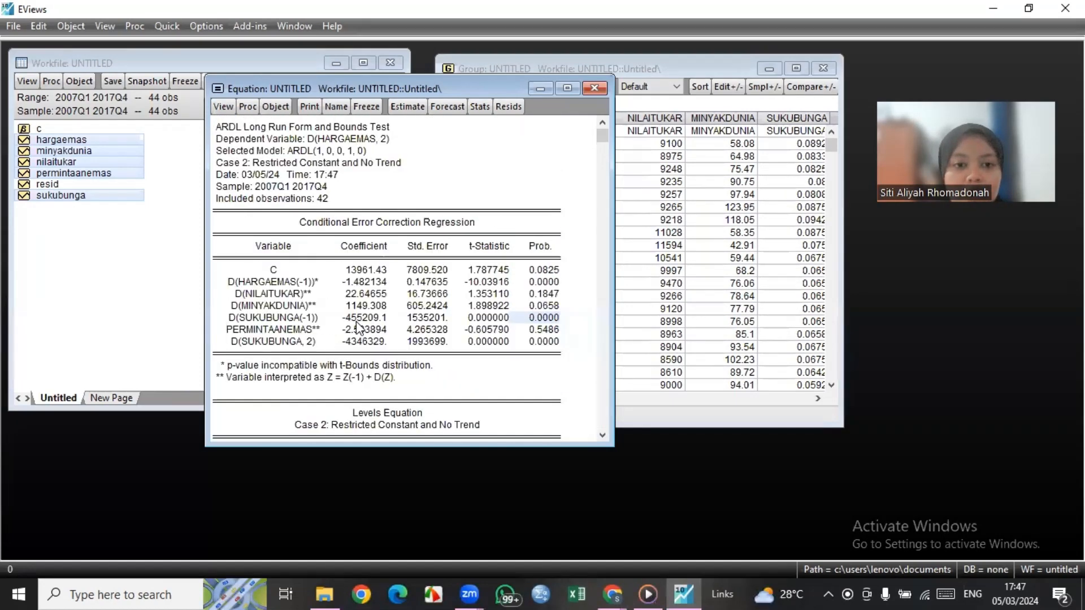
scroll(499, 315, down, 9)
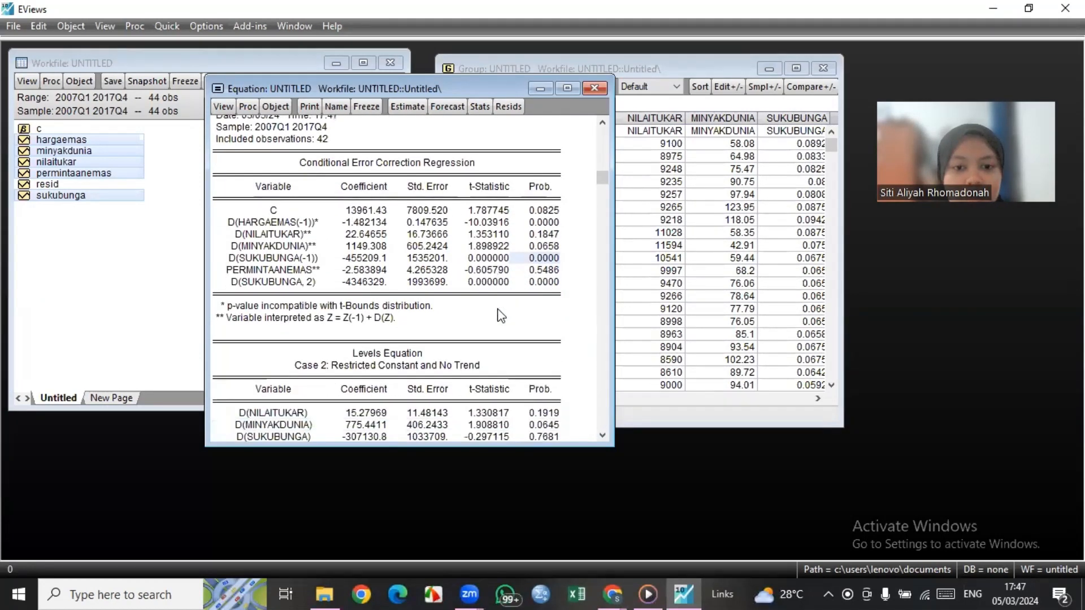
scroll(499, 314, up, 2)
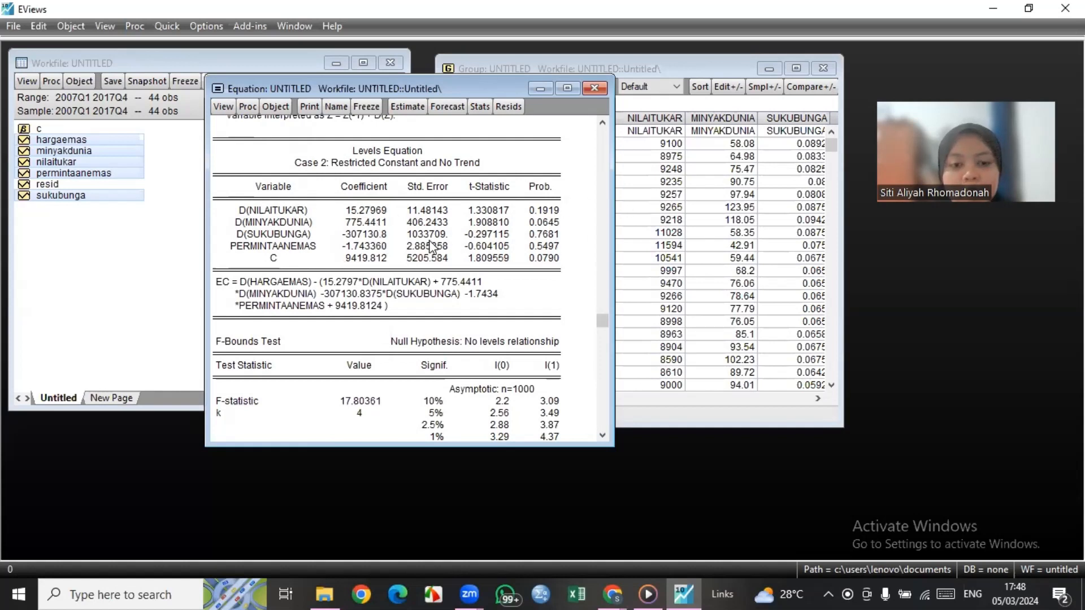
scroll(432, 247, down, 2)
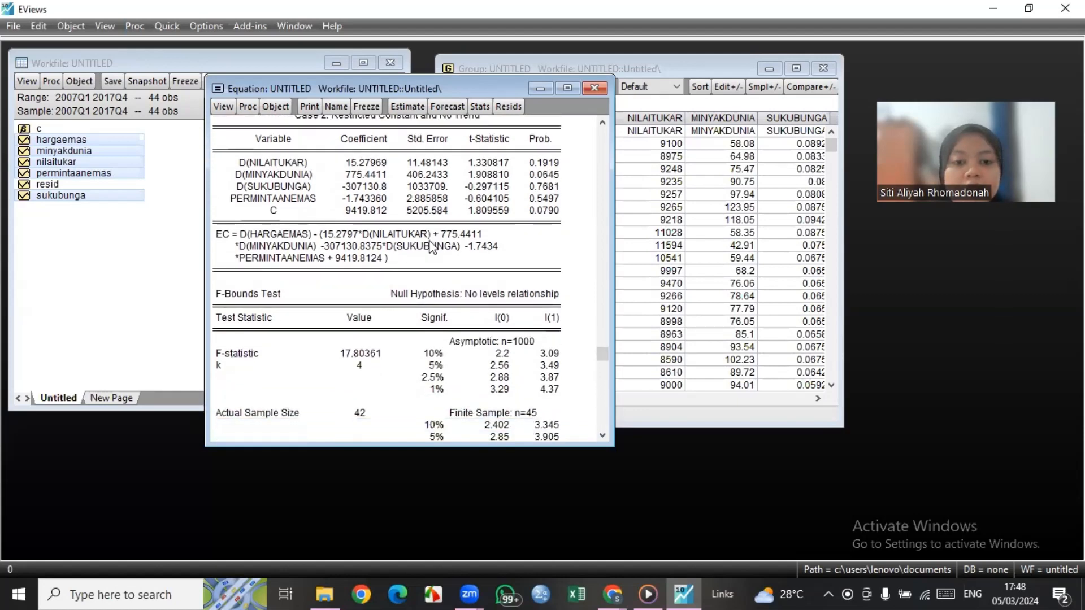
scroll(433, 247, down, 5)
scroll(433, 247, up, 18)
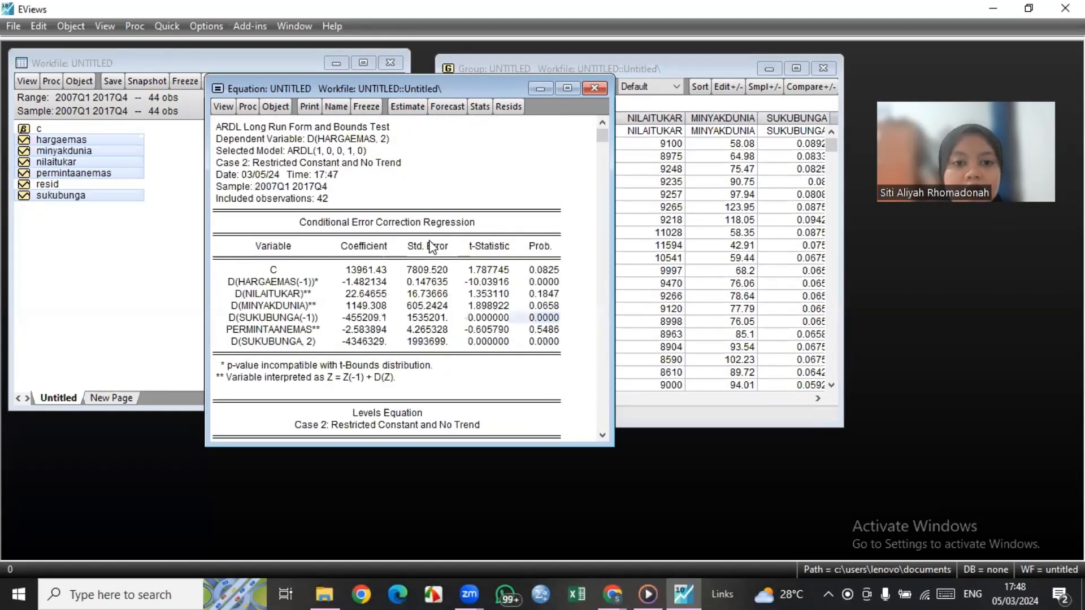